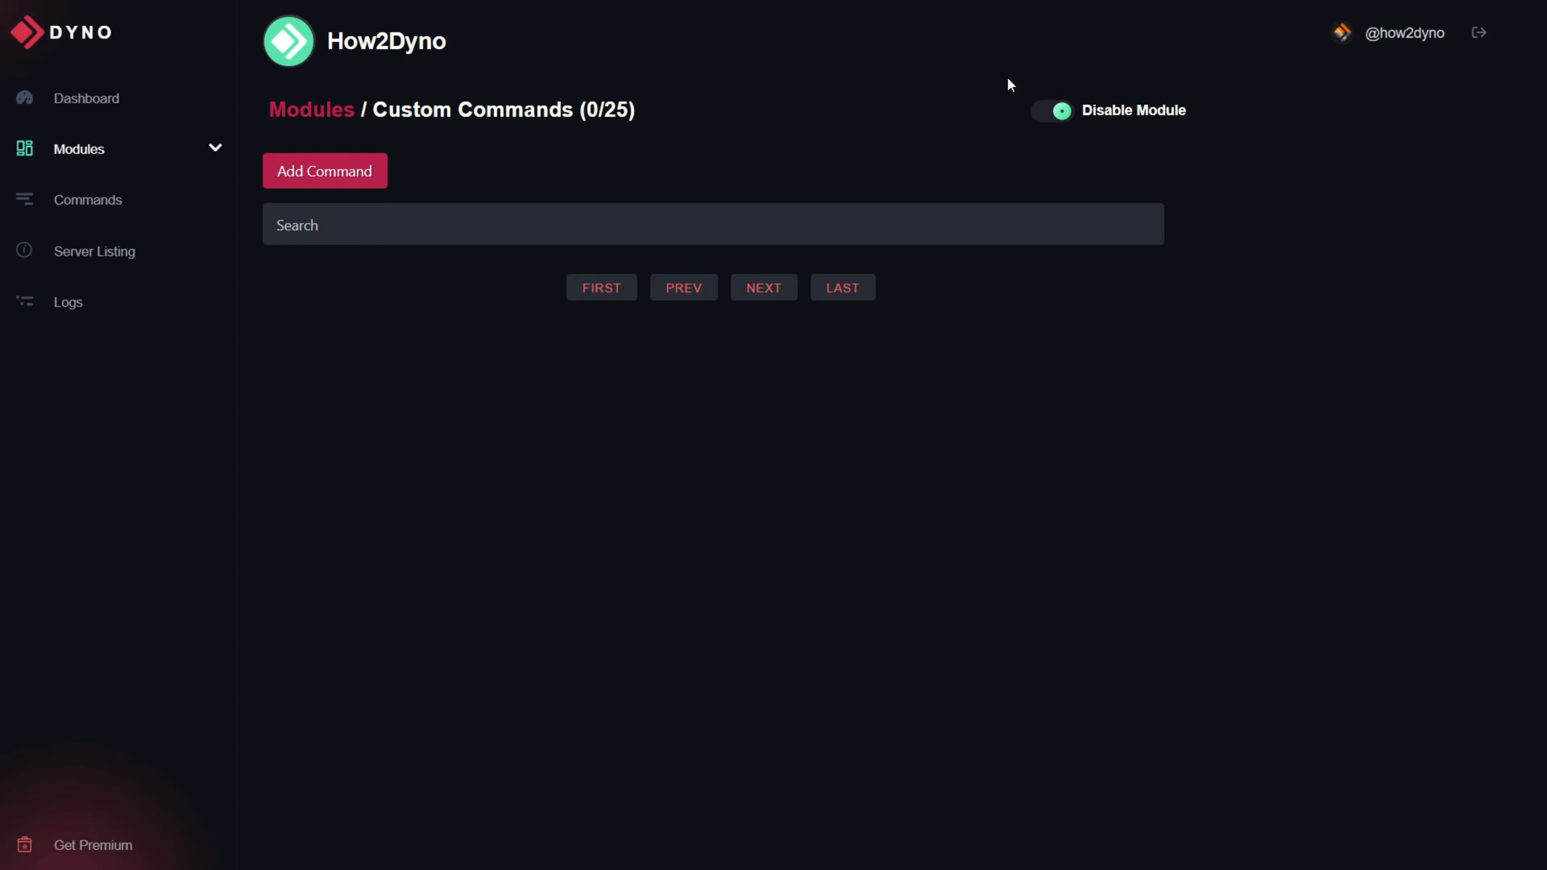
Step: Start a new custom command named "user" with the description "DEMO"
{"action": "left_click", "coordinate": [729, 158]}
{"action": "left_click", "coordinate": [323, 171]}
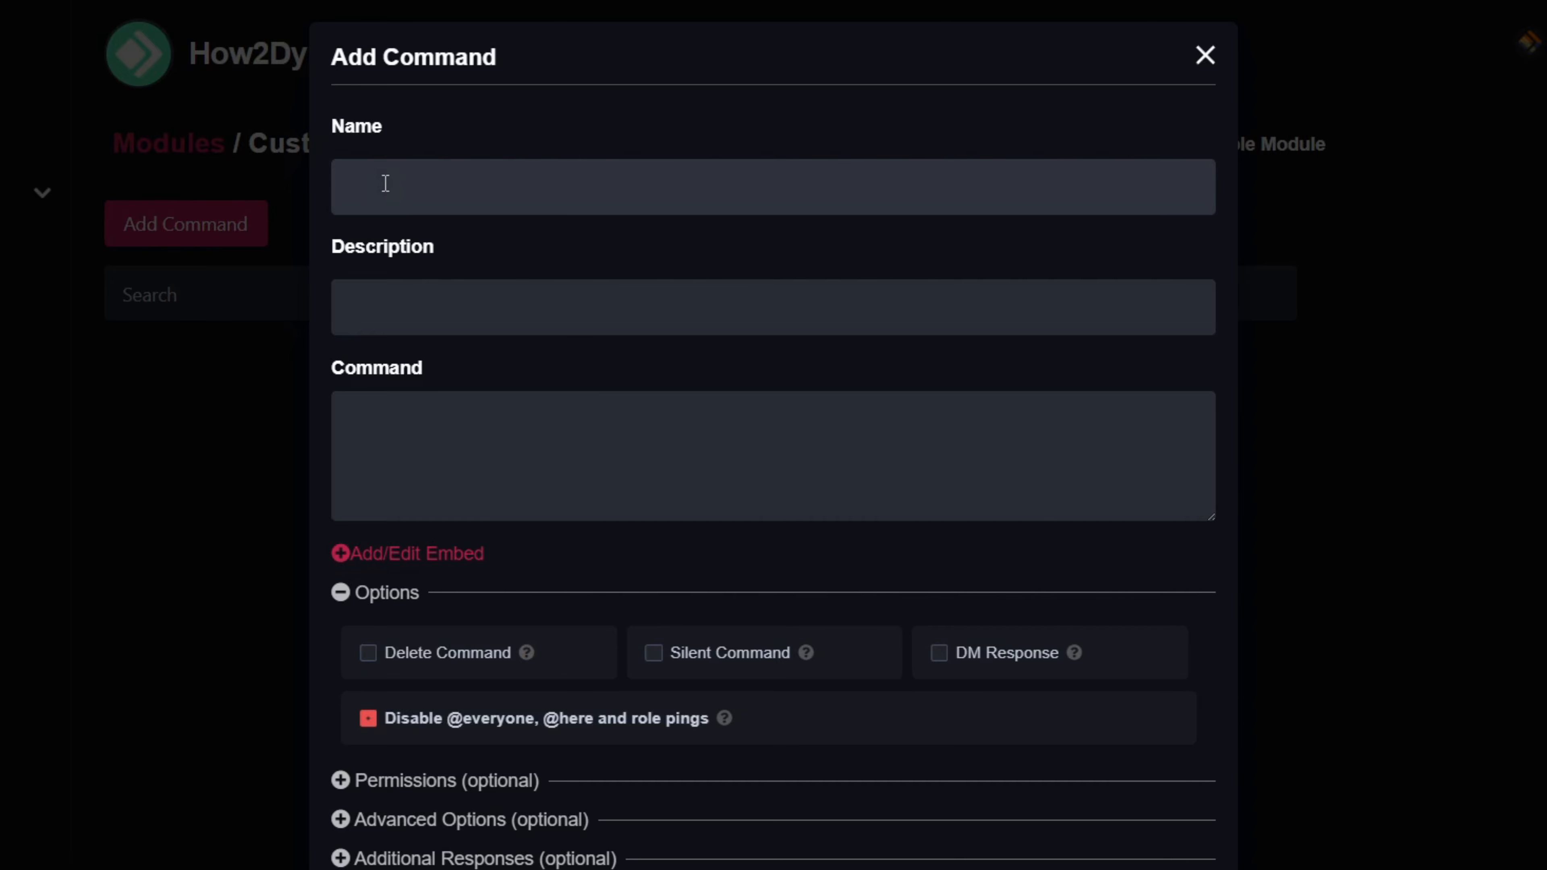
{"action": "type", "text": "user"}
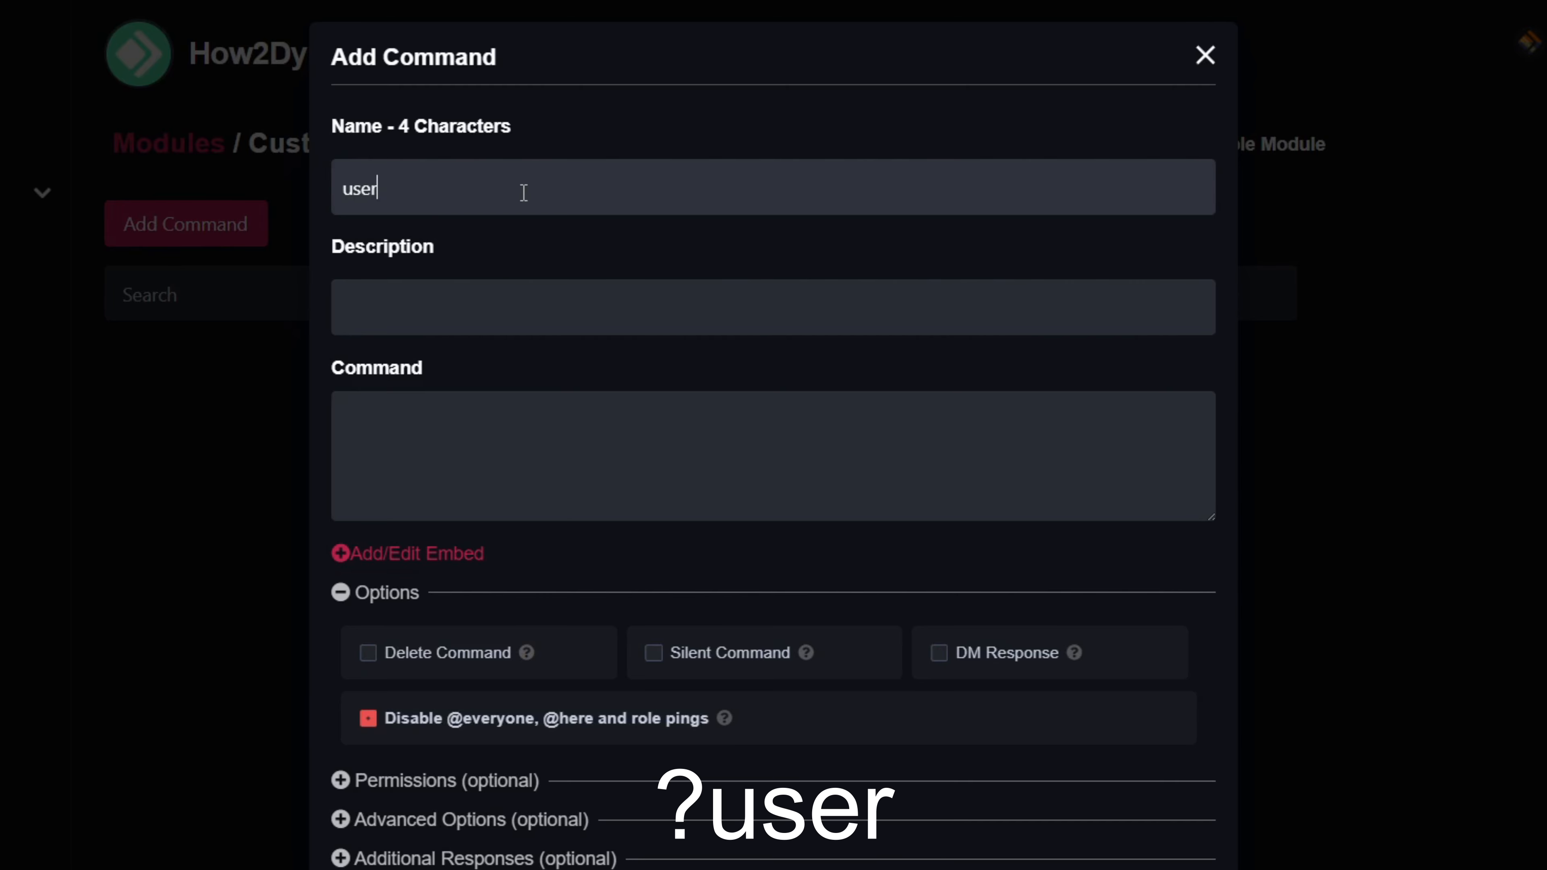
{"action": "double_click", "coordinate": [349, 170]}
{"action": "left_click", "coordinate": [713, 212]}
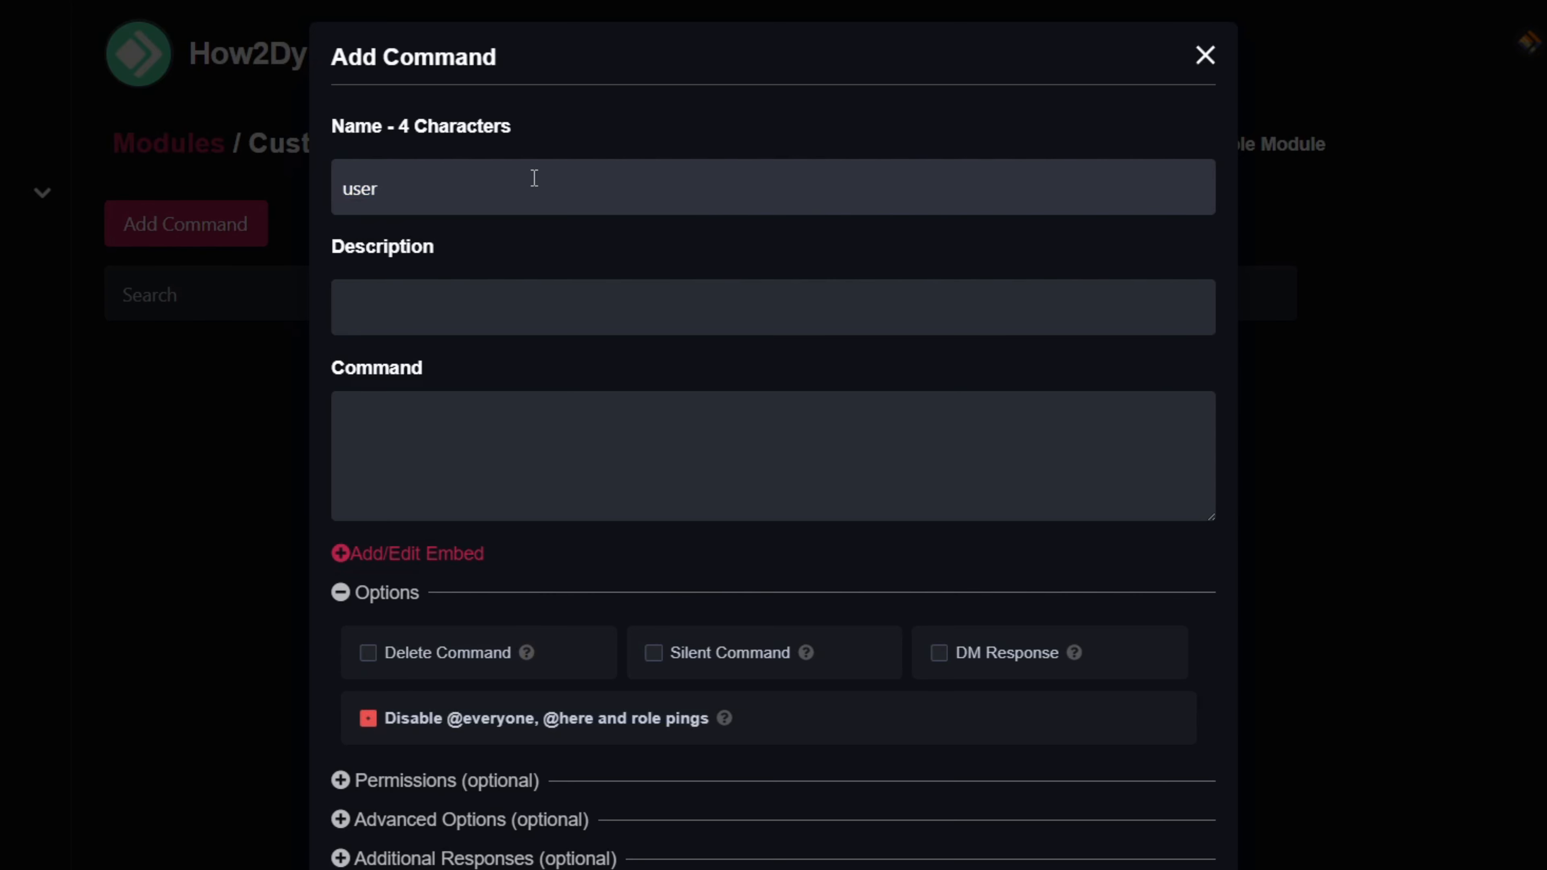
{"action": "left_click", "coordinate": [398, 307]}
{"action": "type", "text": "DEMO"}
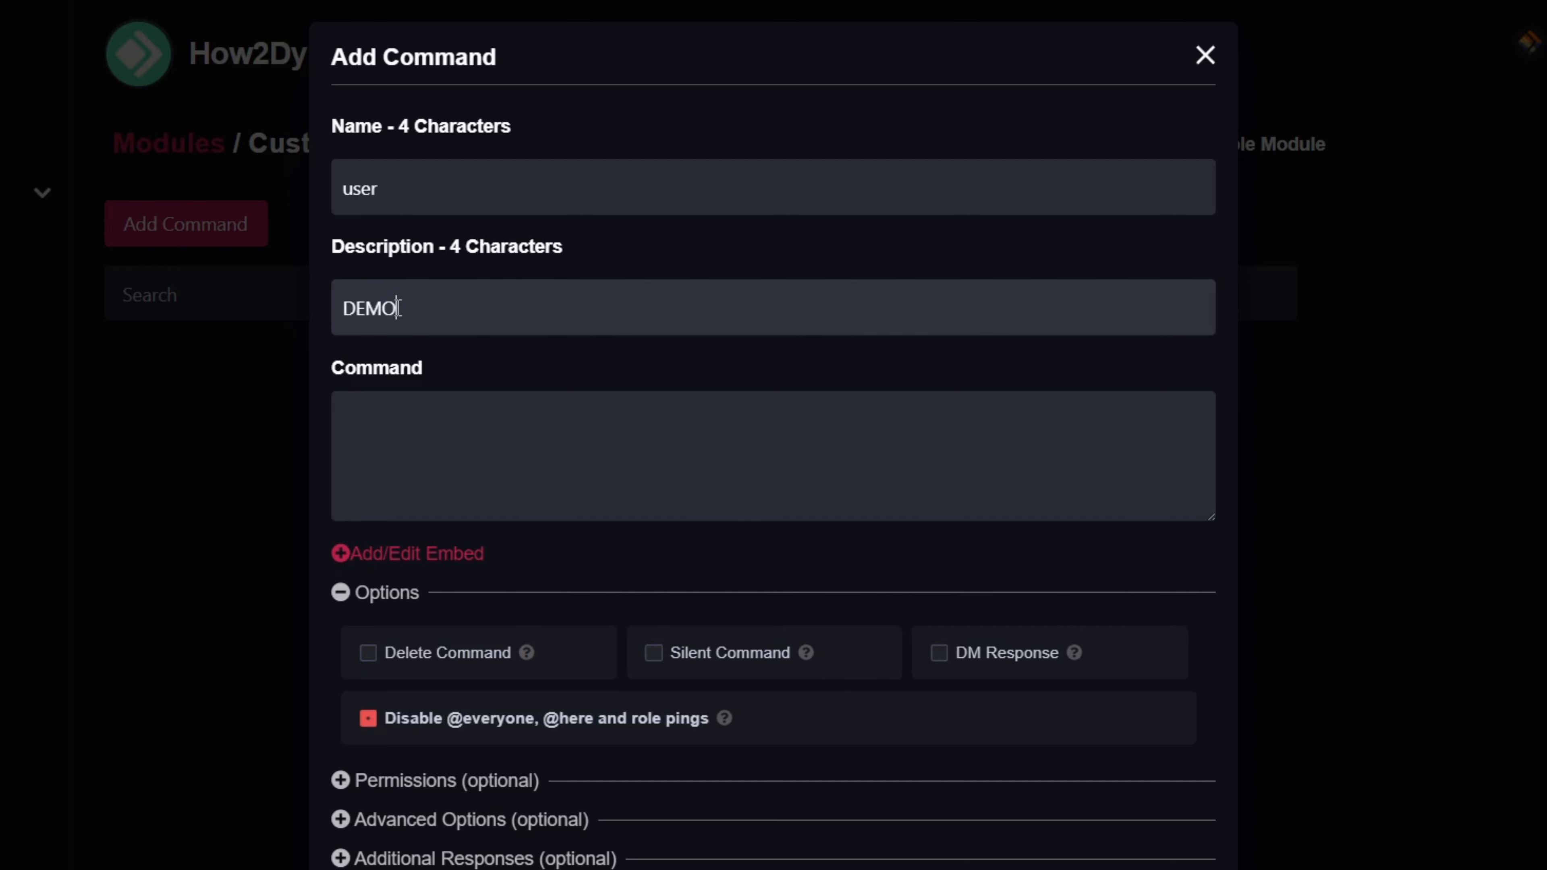
Step: Enter {user} as the response text of the new command
{"action": "left_click", "coordinate": [408, 413]}
{"action": "type", "text": "{user}"}
{"action": "left_click_drag", "start_coordinate": [417, 413], "coordinate": [277, 411]}
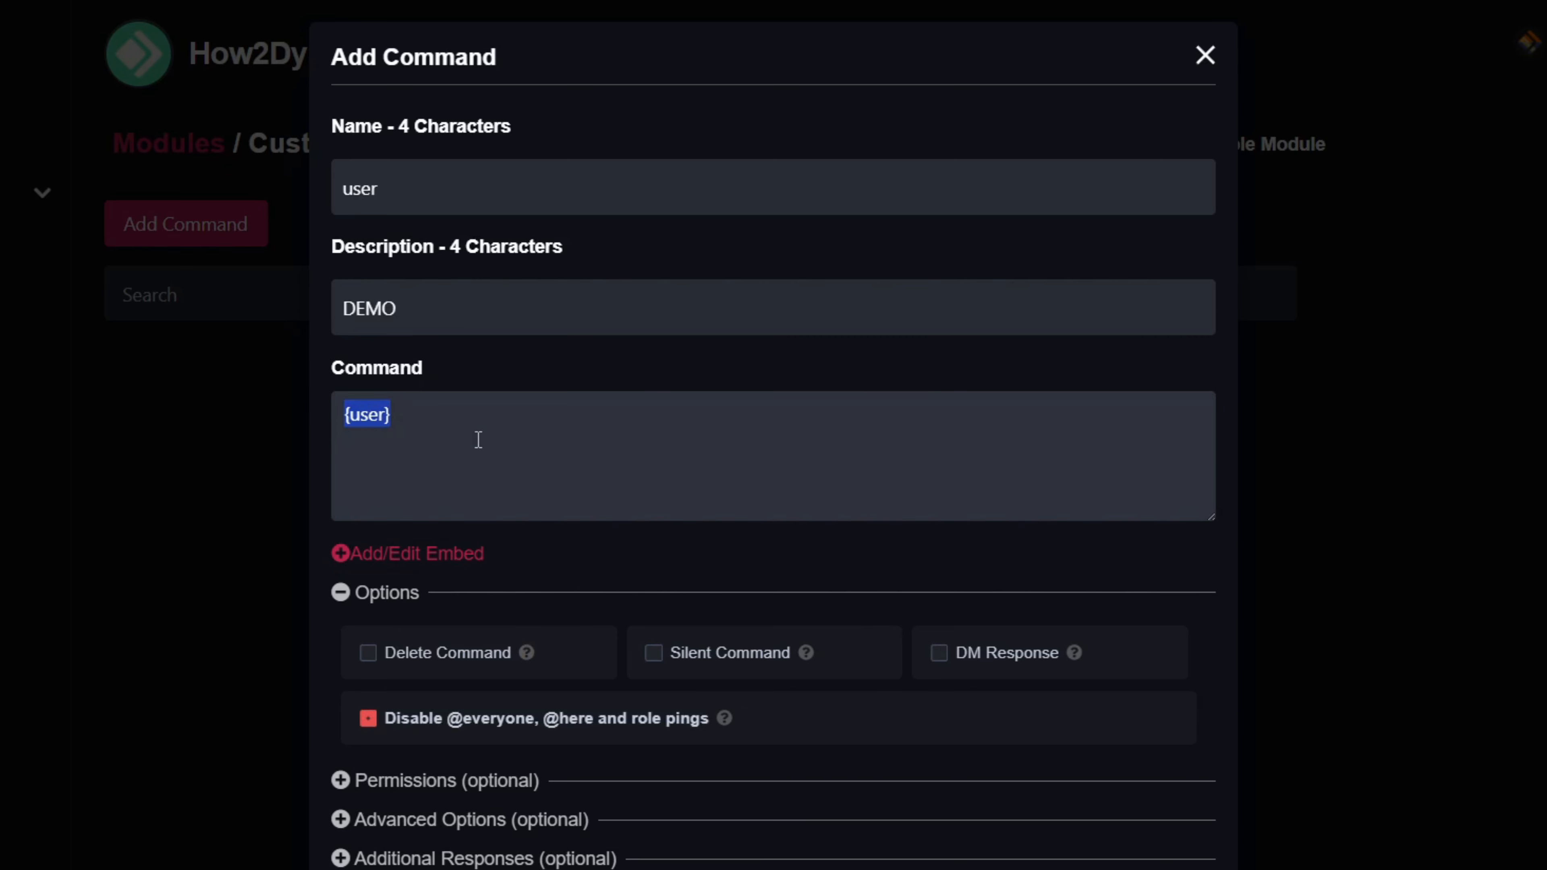
{"action": "left_click", "coordinate": [481, 413]}
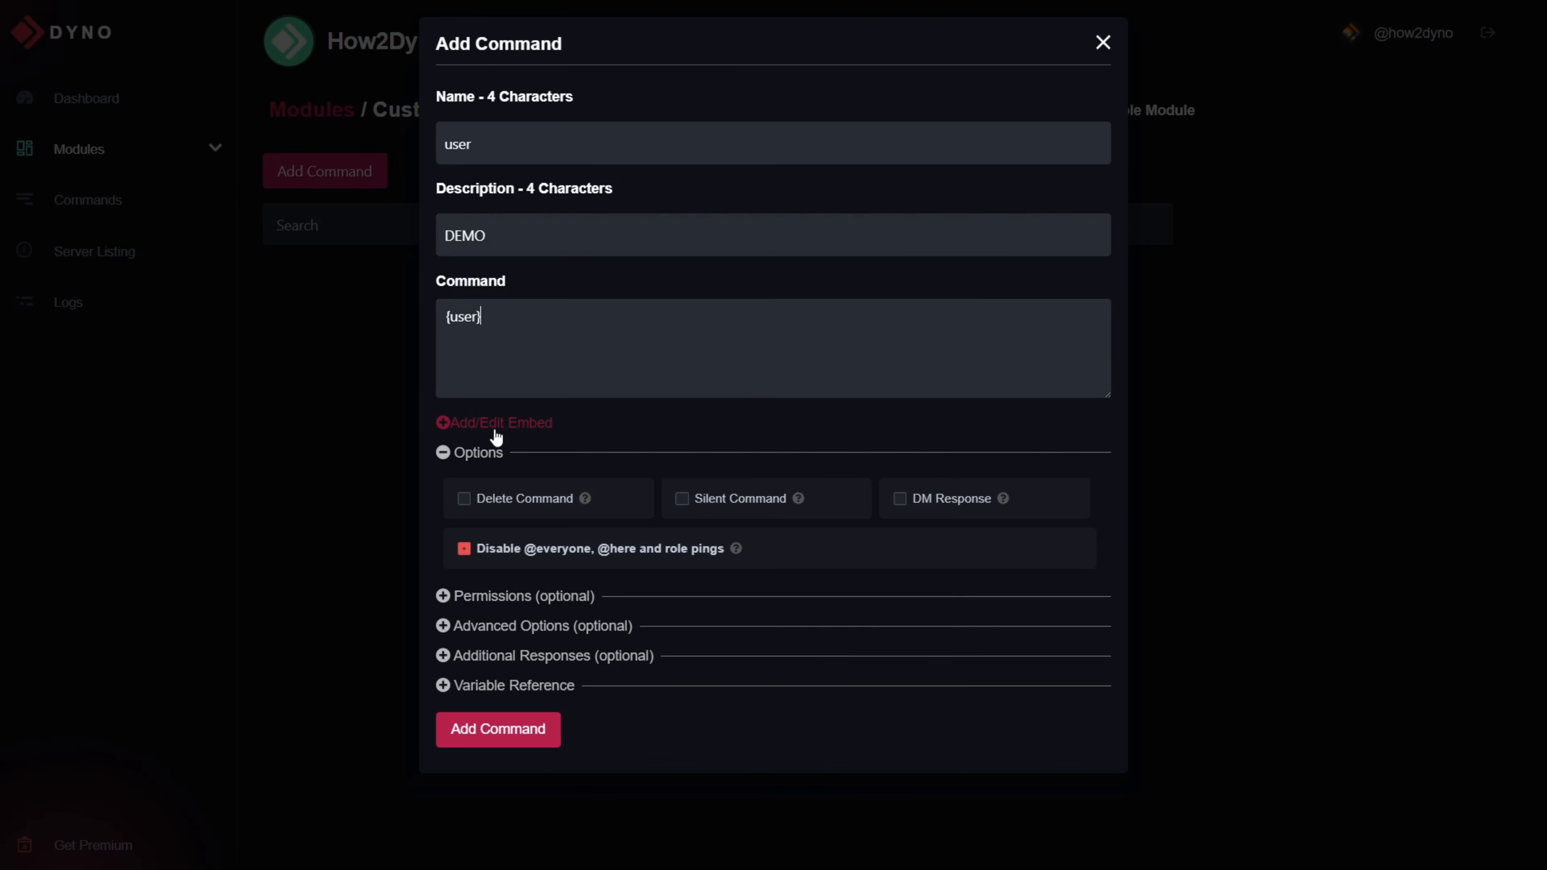
Step: Draft a red embed with "Test" as both title and description, and close the embed editor without saving
{"action": "left_click", "coordinate": [497, 432]}
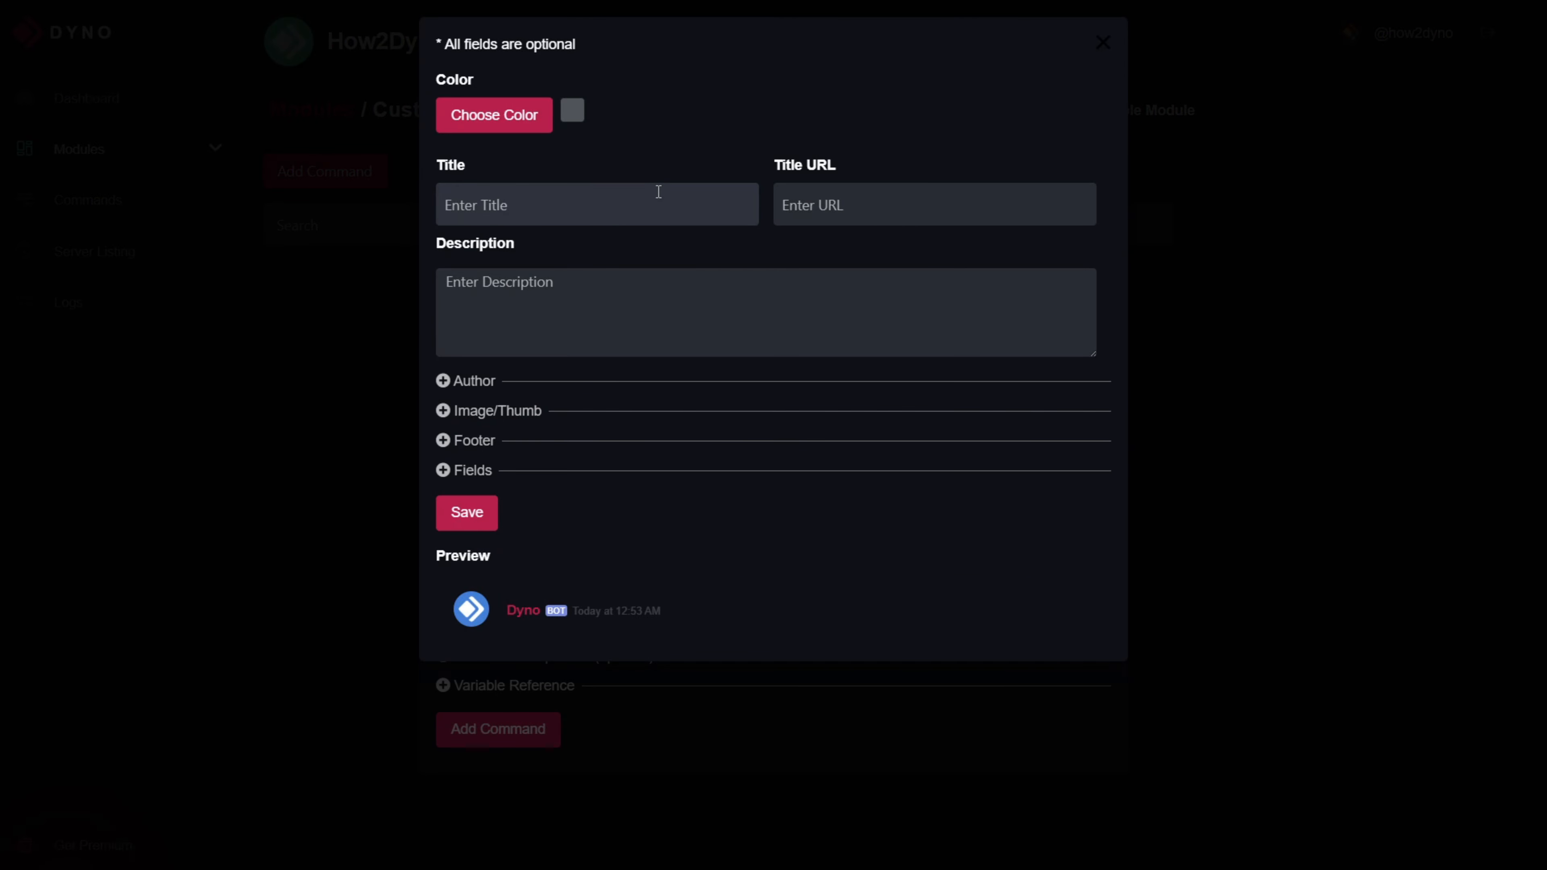
{"action": "left_click", "coordinate": [525, 127]}
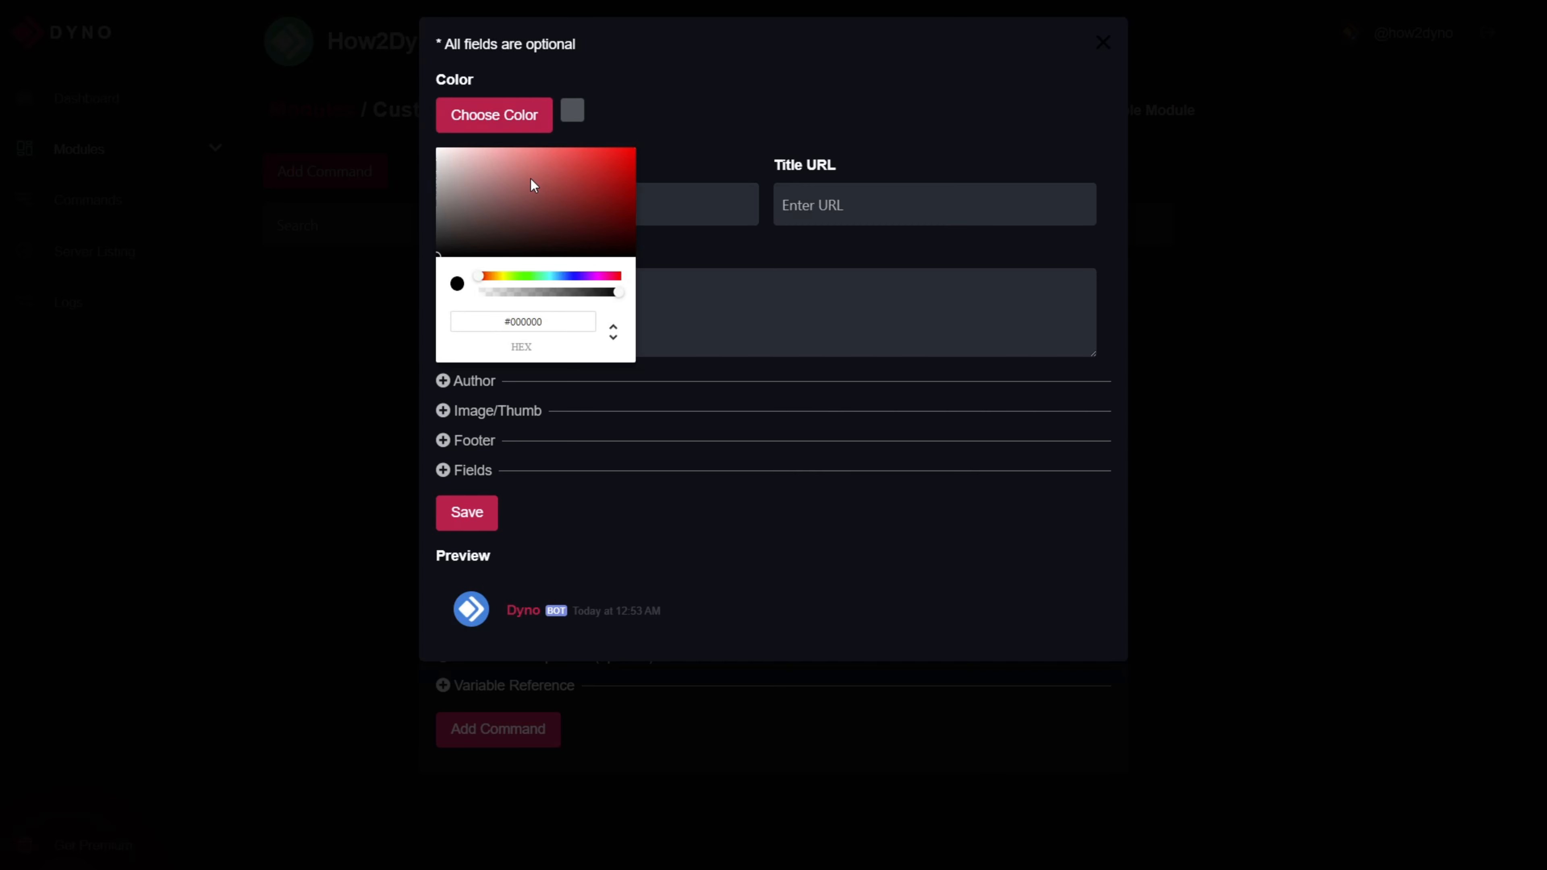
{"action": "left_click", "coordinate": [575, 182]}
{"action": "left_click", "coordinate": [670, 186]}
{"action": "left_click", "coordinate": [648, 206]}
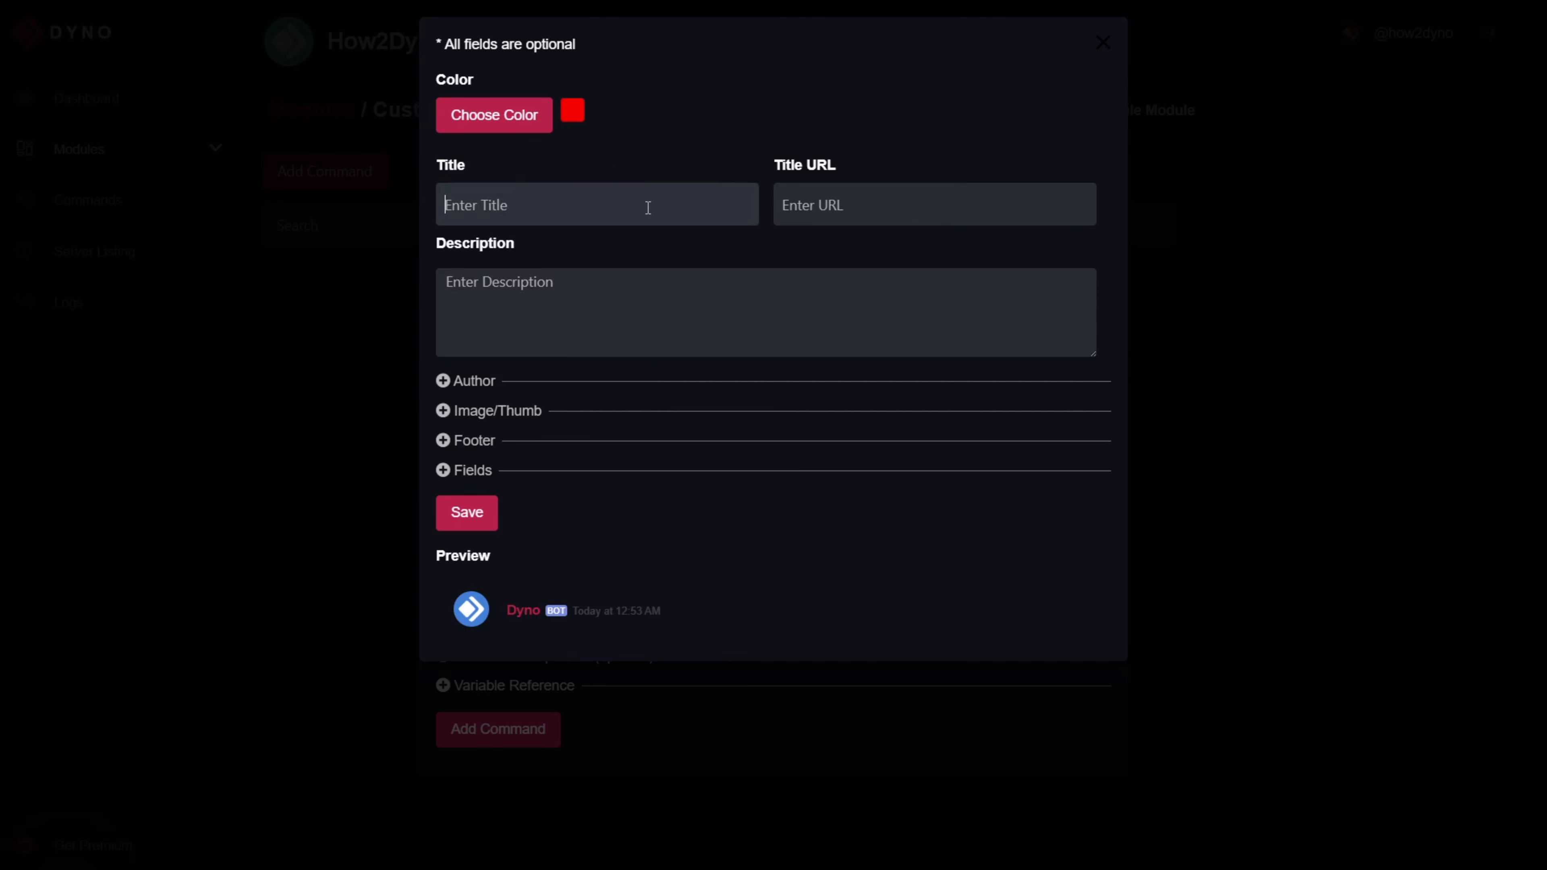
{"action": "type", "text": "Test"}
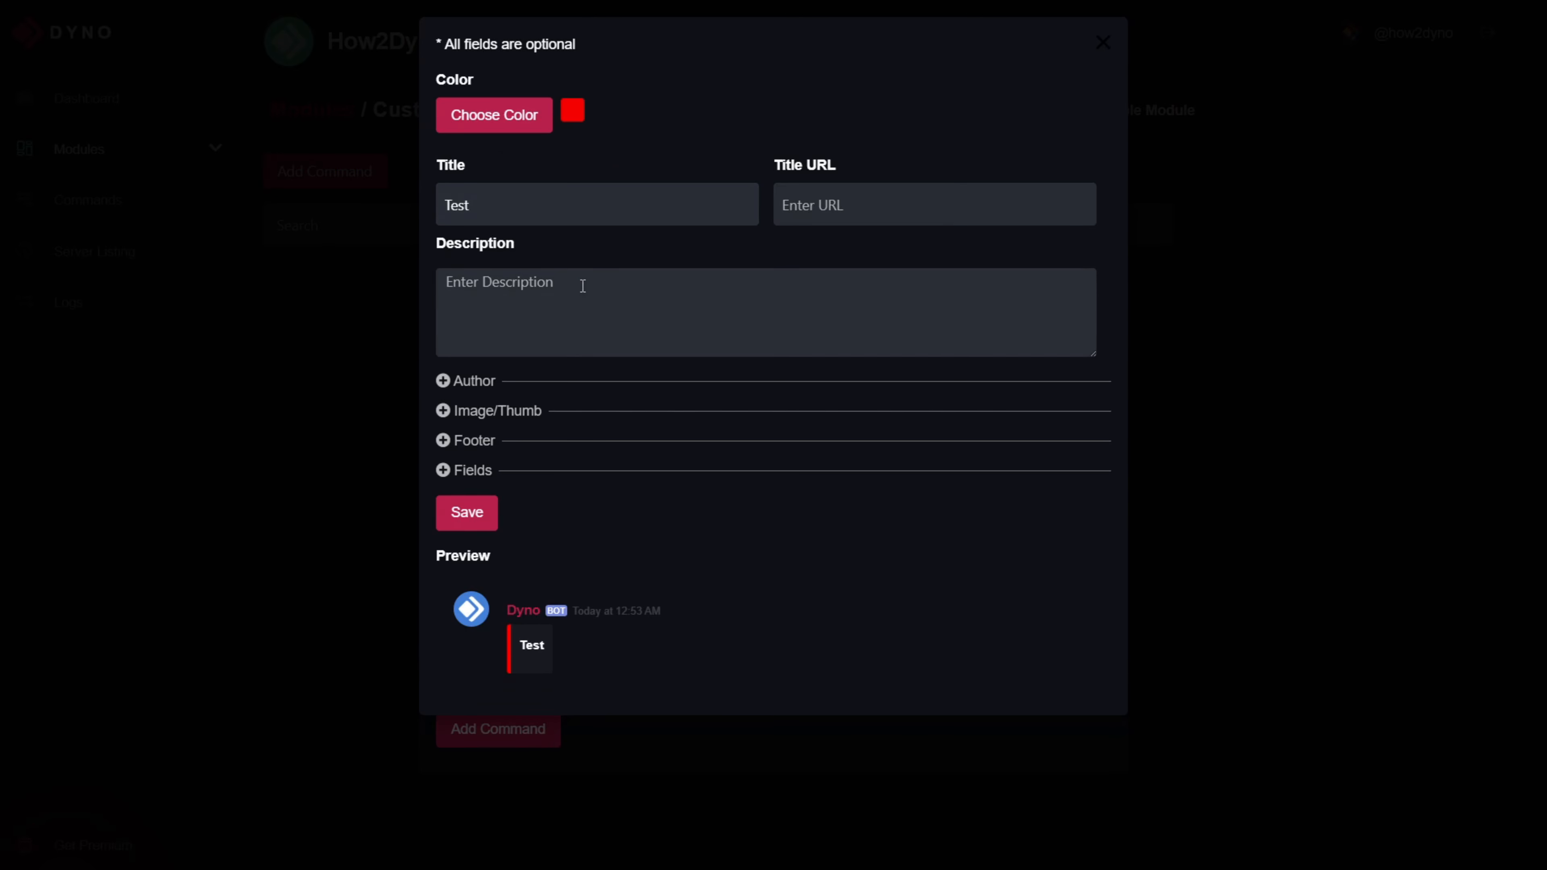
{"action": "type", "text": "Test"}
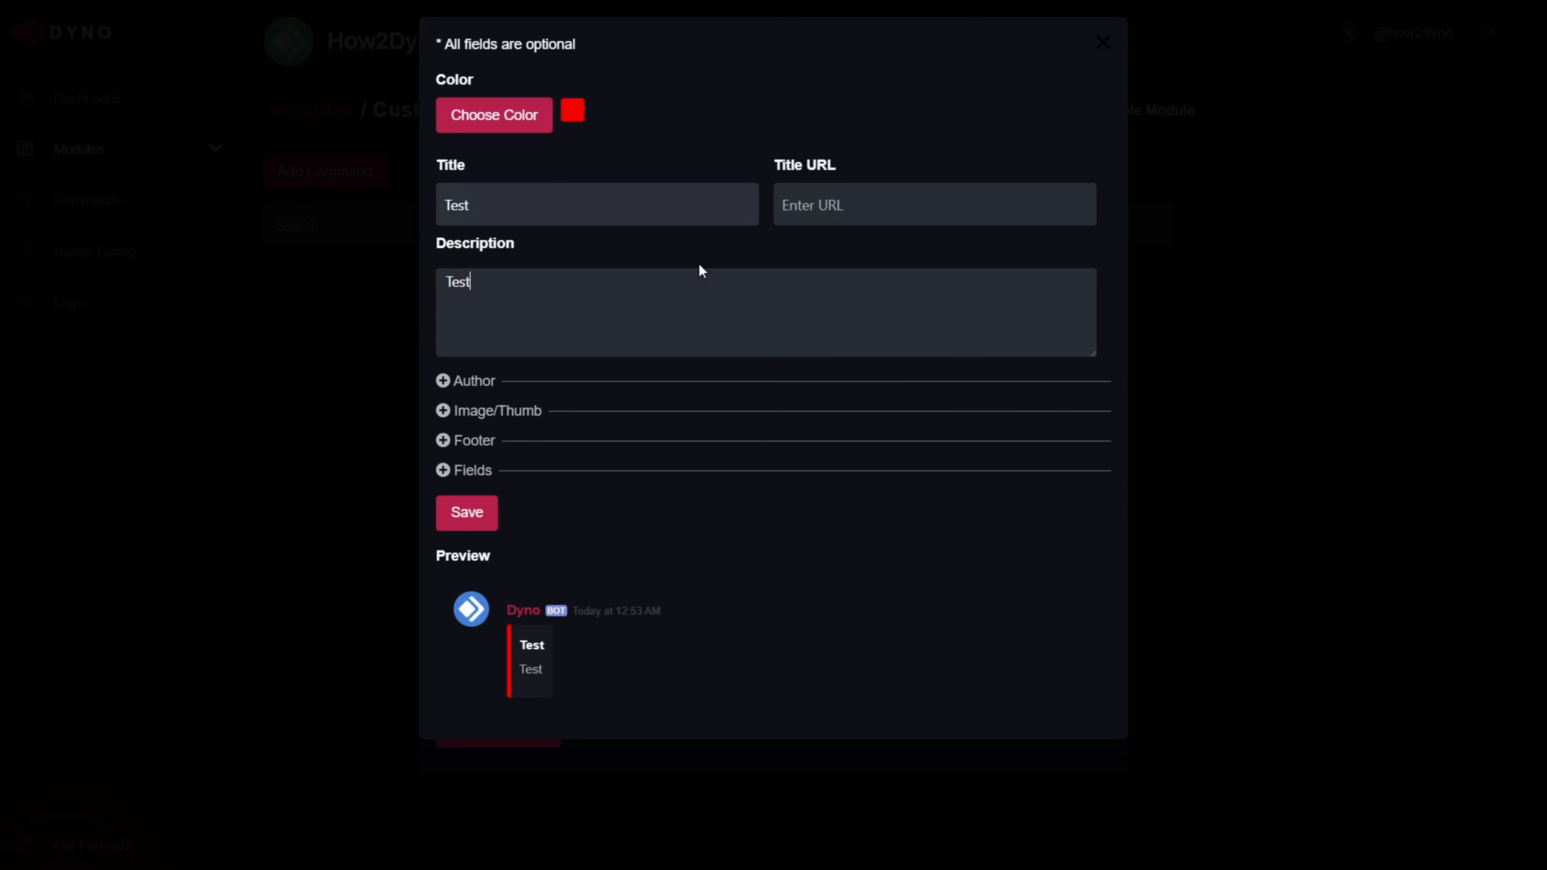
{"action": "left_click", "coordinate": [1103, 42]}
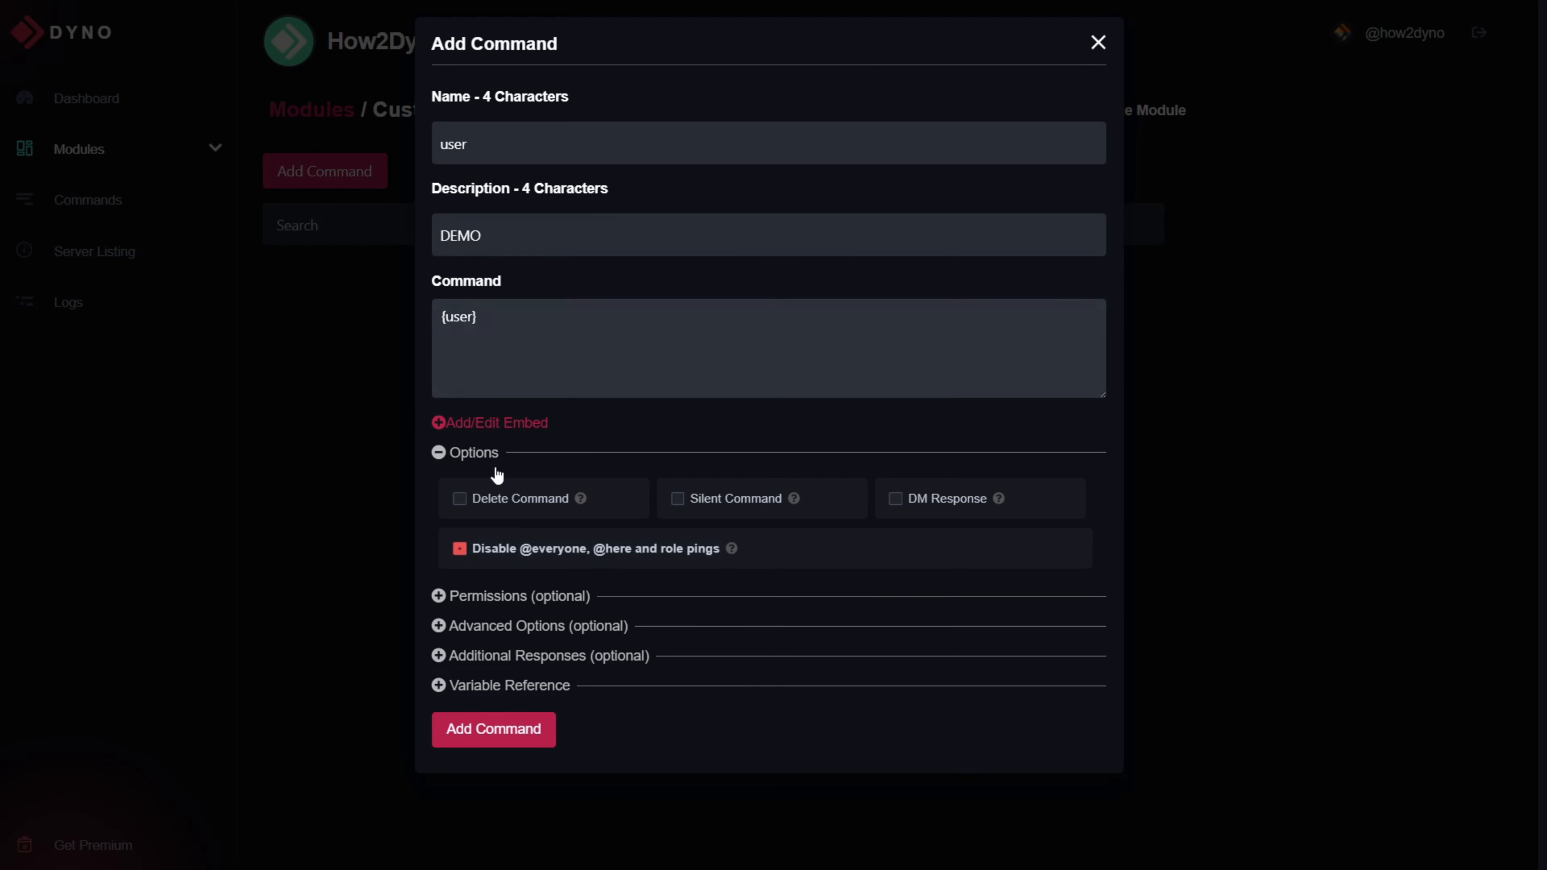
Step: Try How2Dyno as an allowed role in the command's permissions, and remove it again
{"action": "left_click", "coordinate": [484, 598]}
{"action": "scroll", "coordinate": [538, 588], "scroll_direction": "down", "scroll_amount": 3}
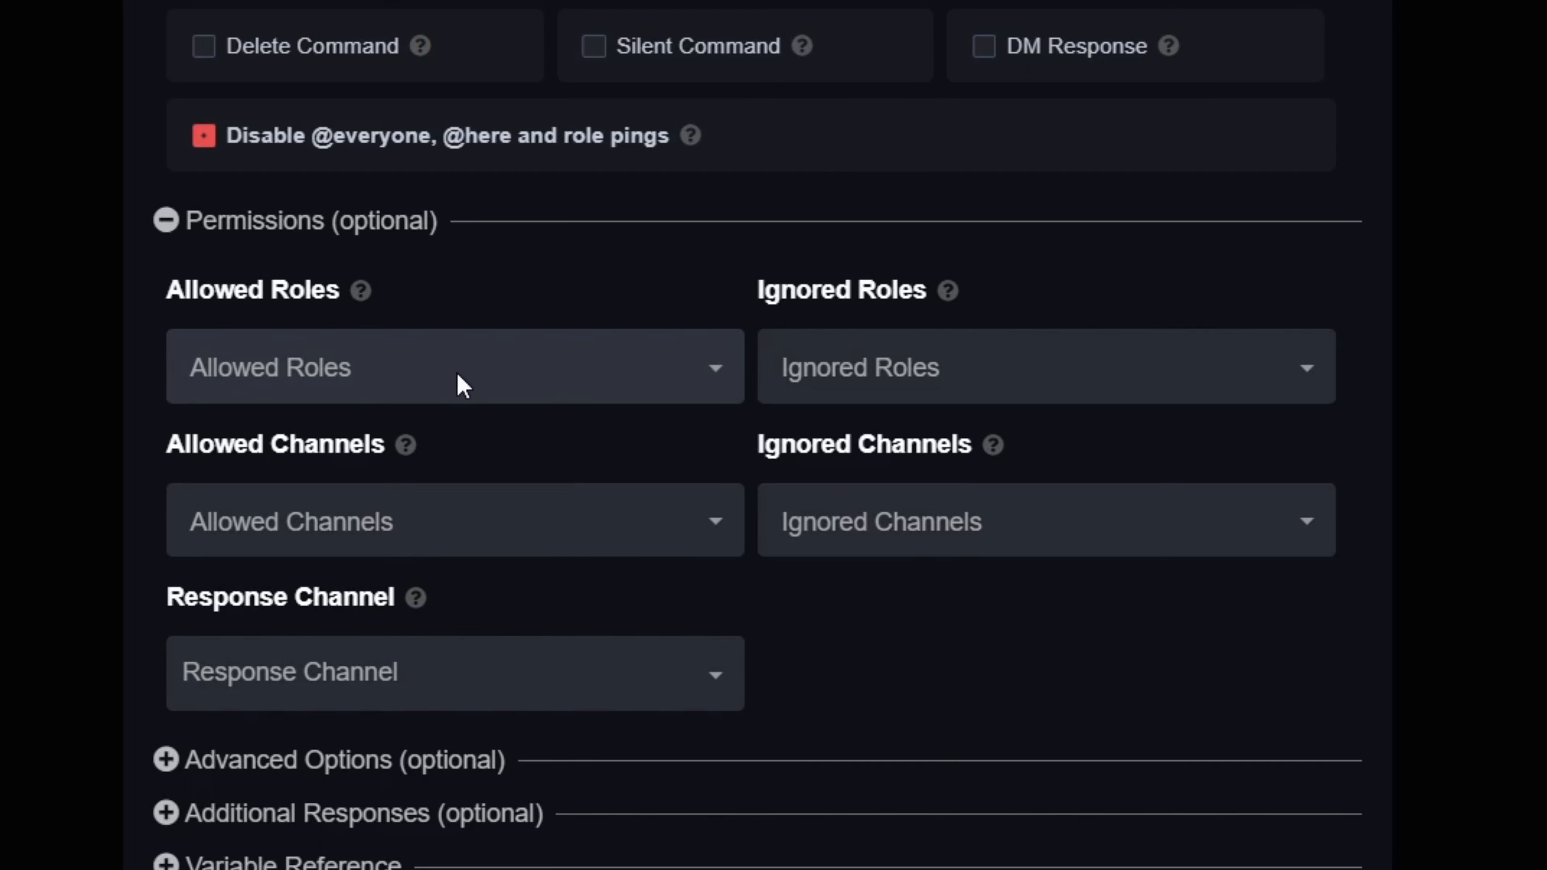
{"action": "left_click", "coordinate": [279, 378]}
{"action": "scroll", "coordinate": [276, 442], "scroll_direction": "down", "scroll_amount": 2}
{"action": "left_click", "coordinate": [277, 487]}
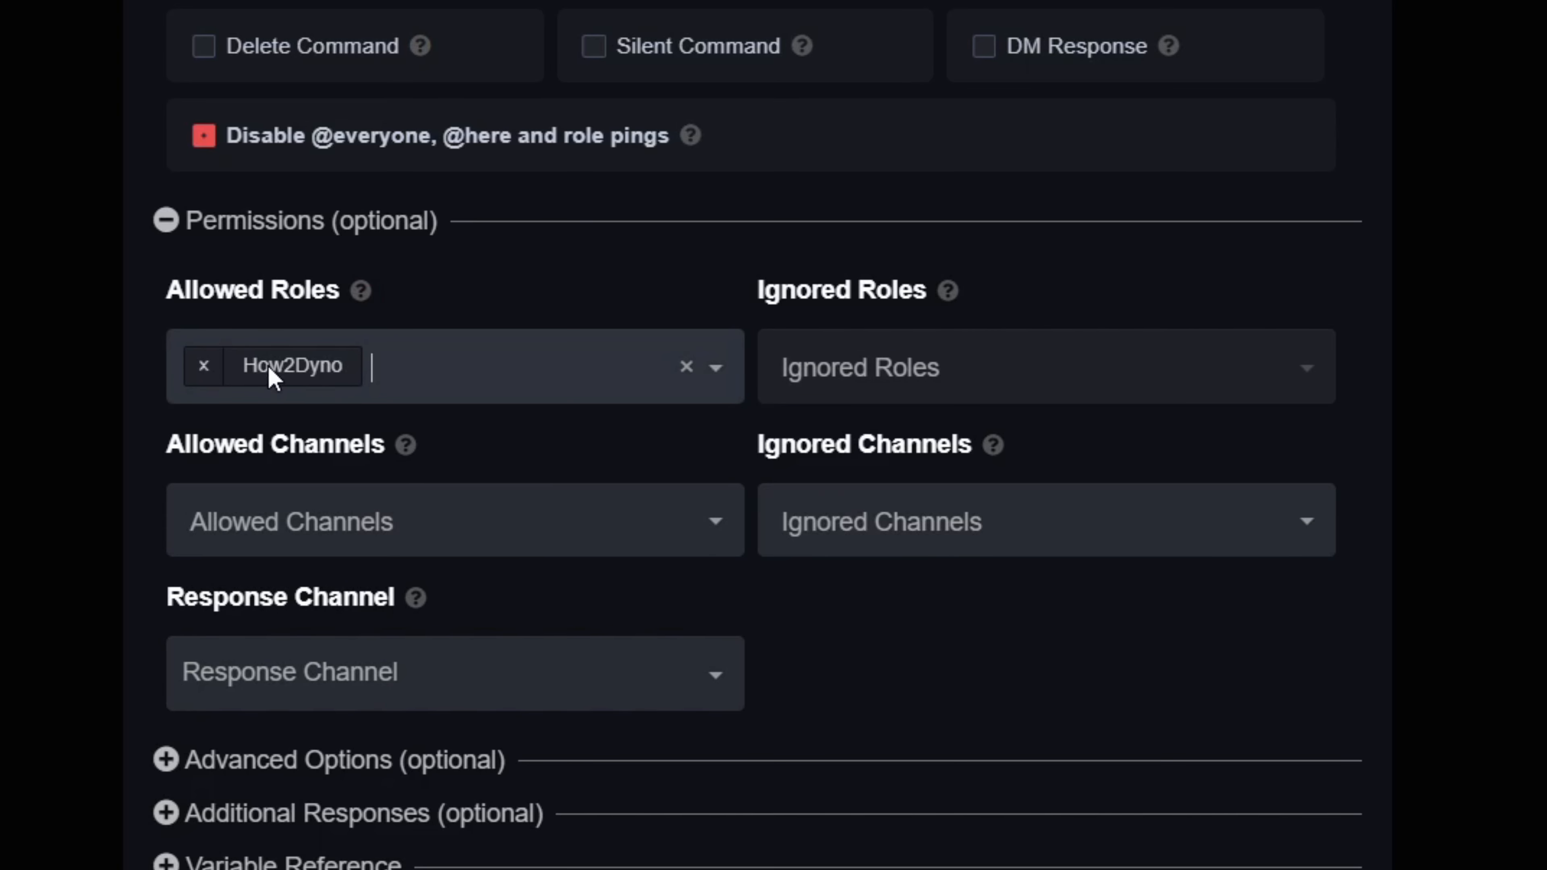
{"action": "left_click", "coordinate": [204, 365]}
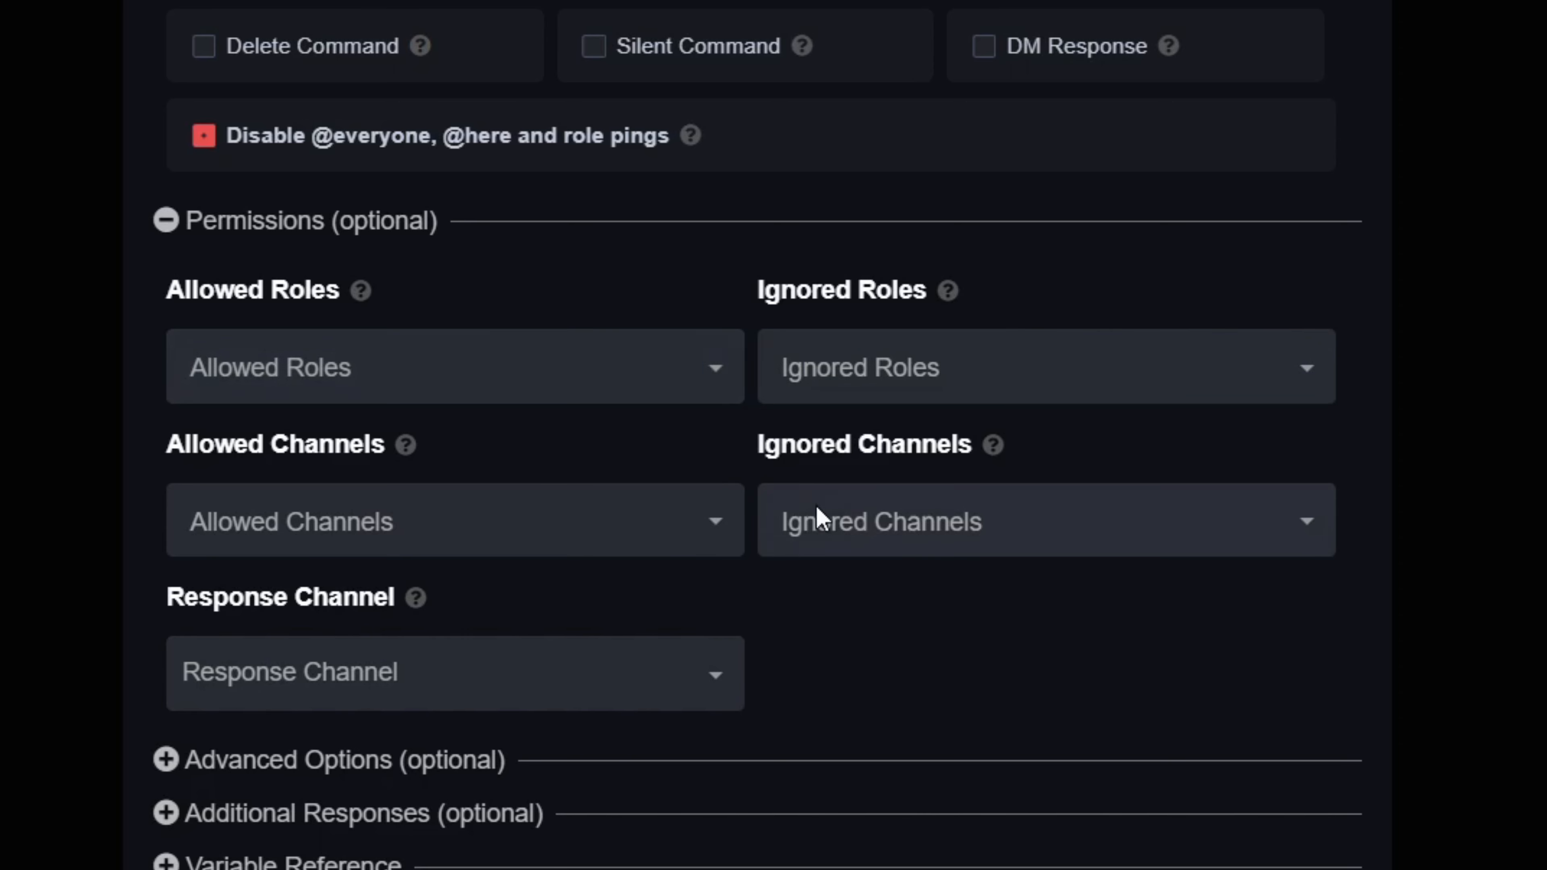
Step: Try Example Member as an ignored role for the command, and remove it again
{"action": "left_click", "coordinate": [794, 389]}
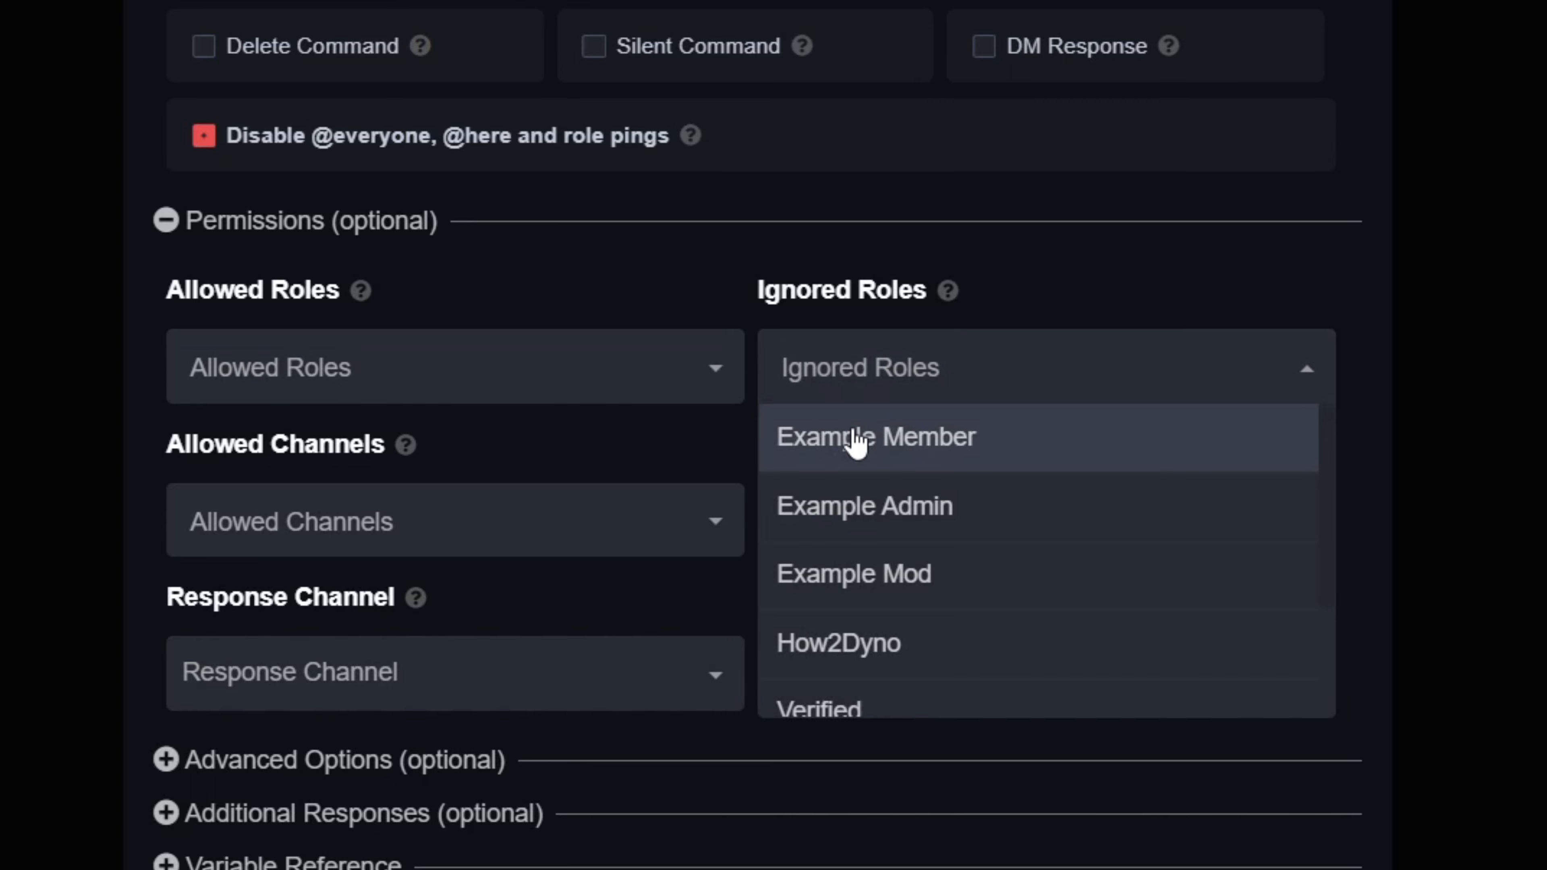
{"action": "left_click", "coordinate": [803, 449]}
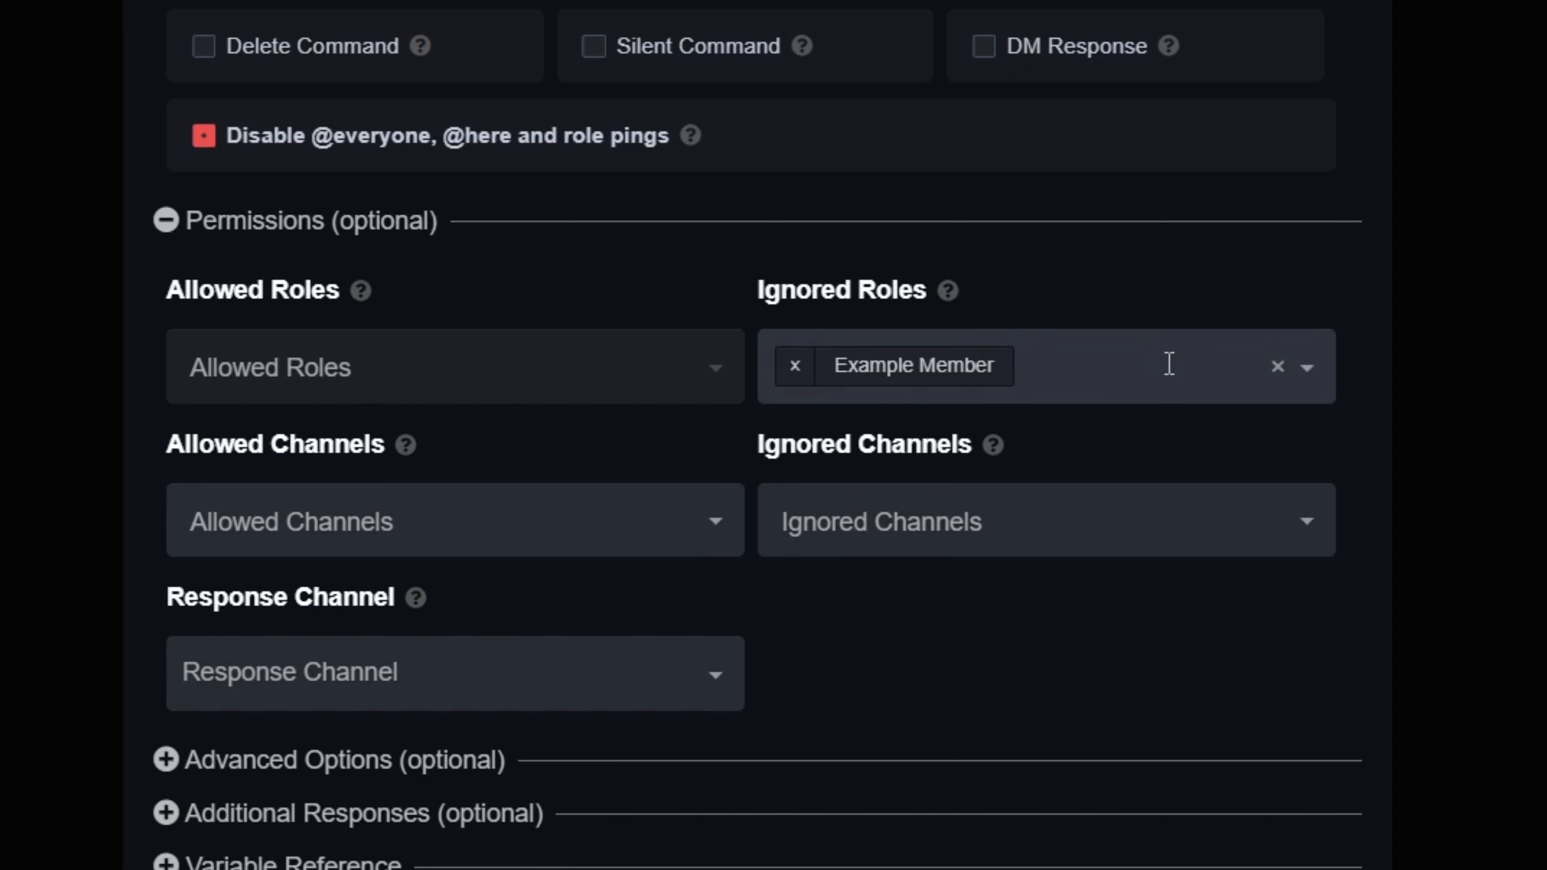
{"action": "left_click", "coordinate": [792, 367]}
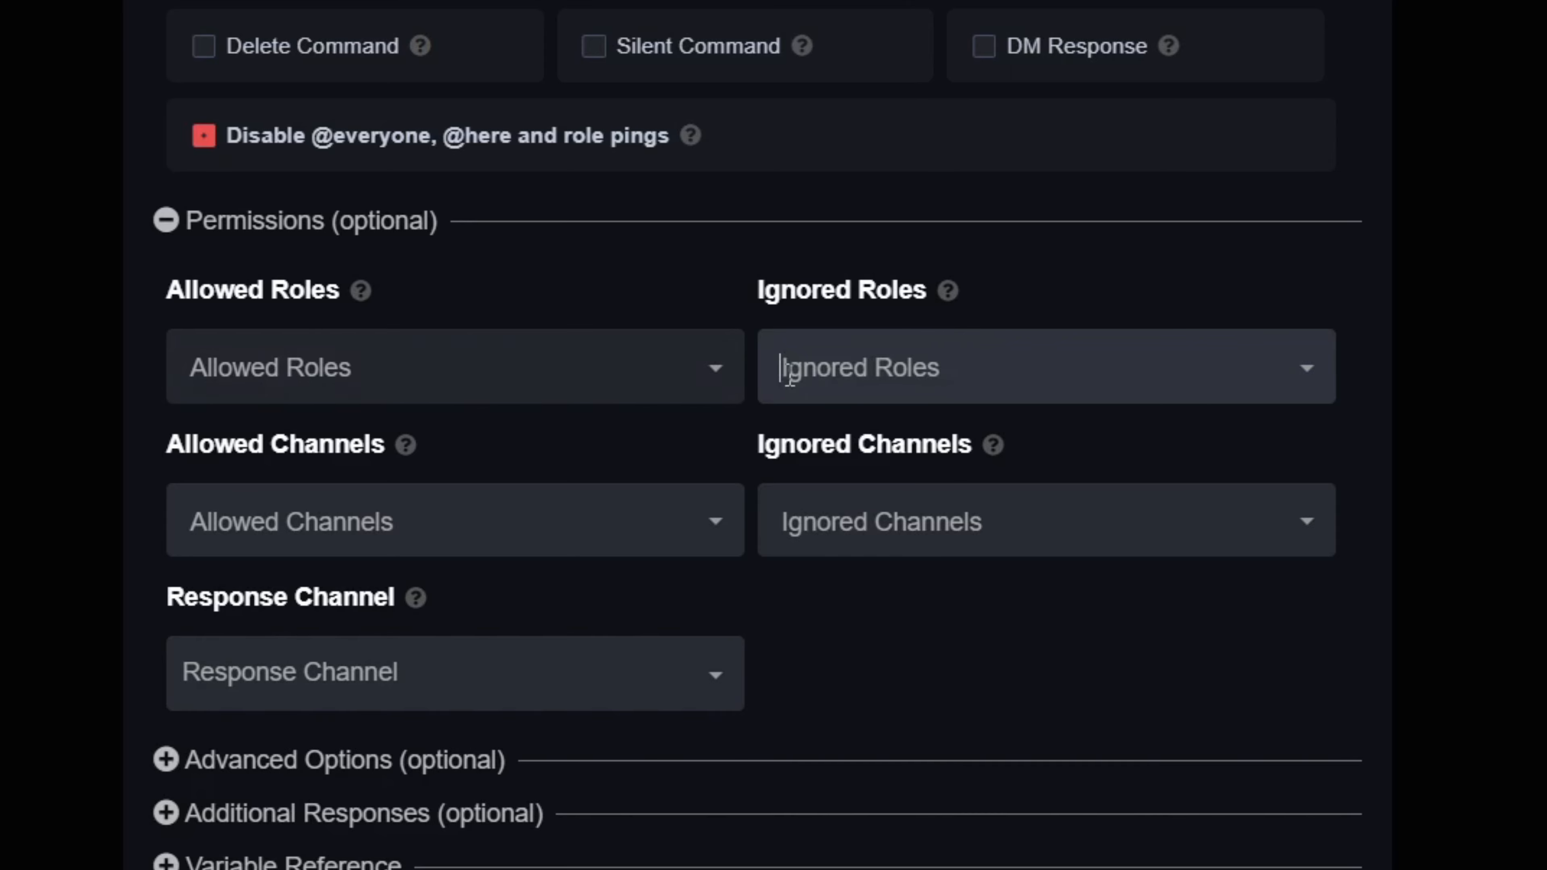
Step: Try the general channel first as an ignored channel and then as an allowed channel, removing it each time
{"action": "left_click", "coordinate": [835, 529]}
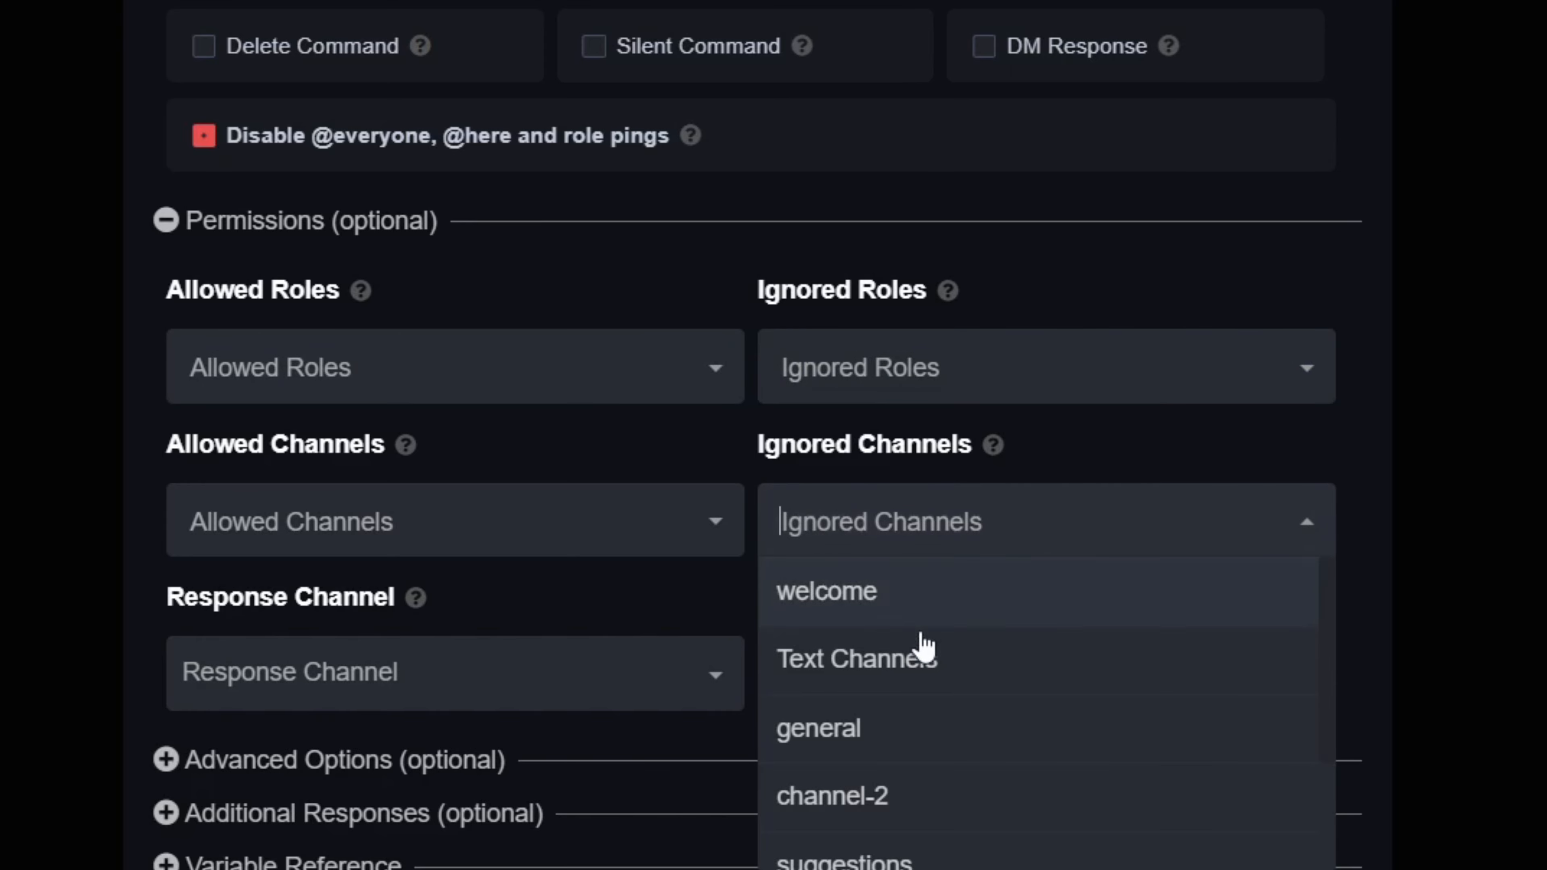
{"action": "left_click", "coordinate": [935, 731]}
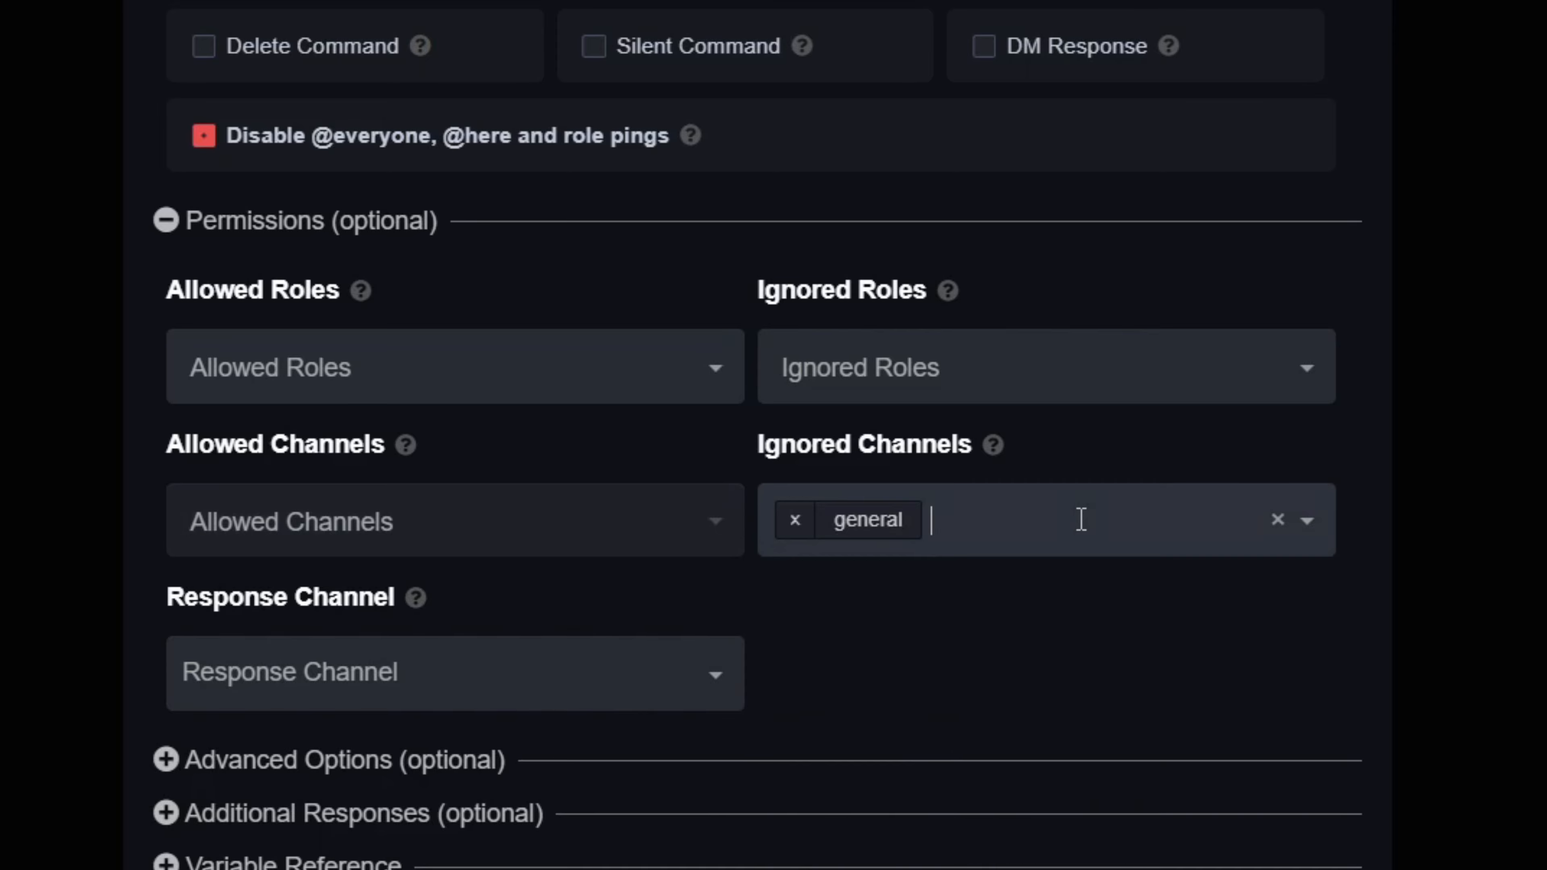
{"action": "left_click", "coordinate": [792, 521]}
{"action": "left_click", "coordinate": [588, 536]}
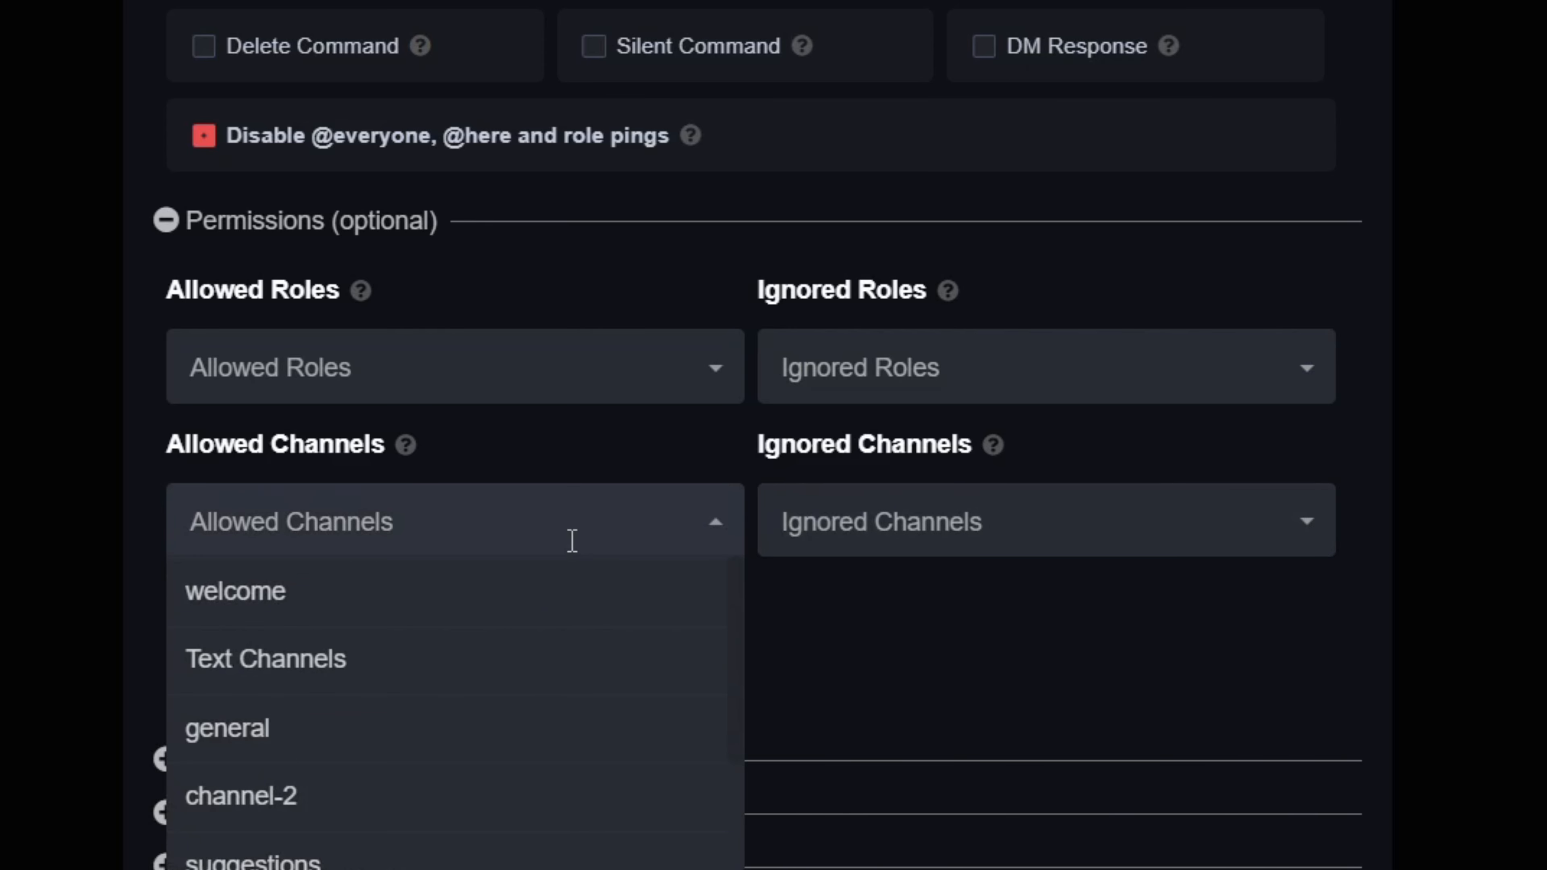
{"action": "left_click", "coordinate": [402, 756]}
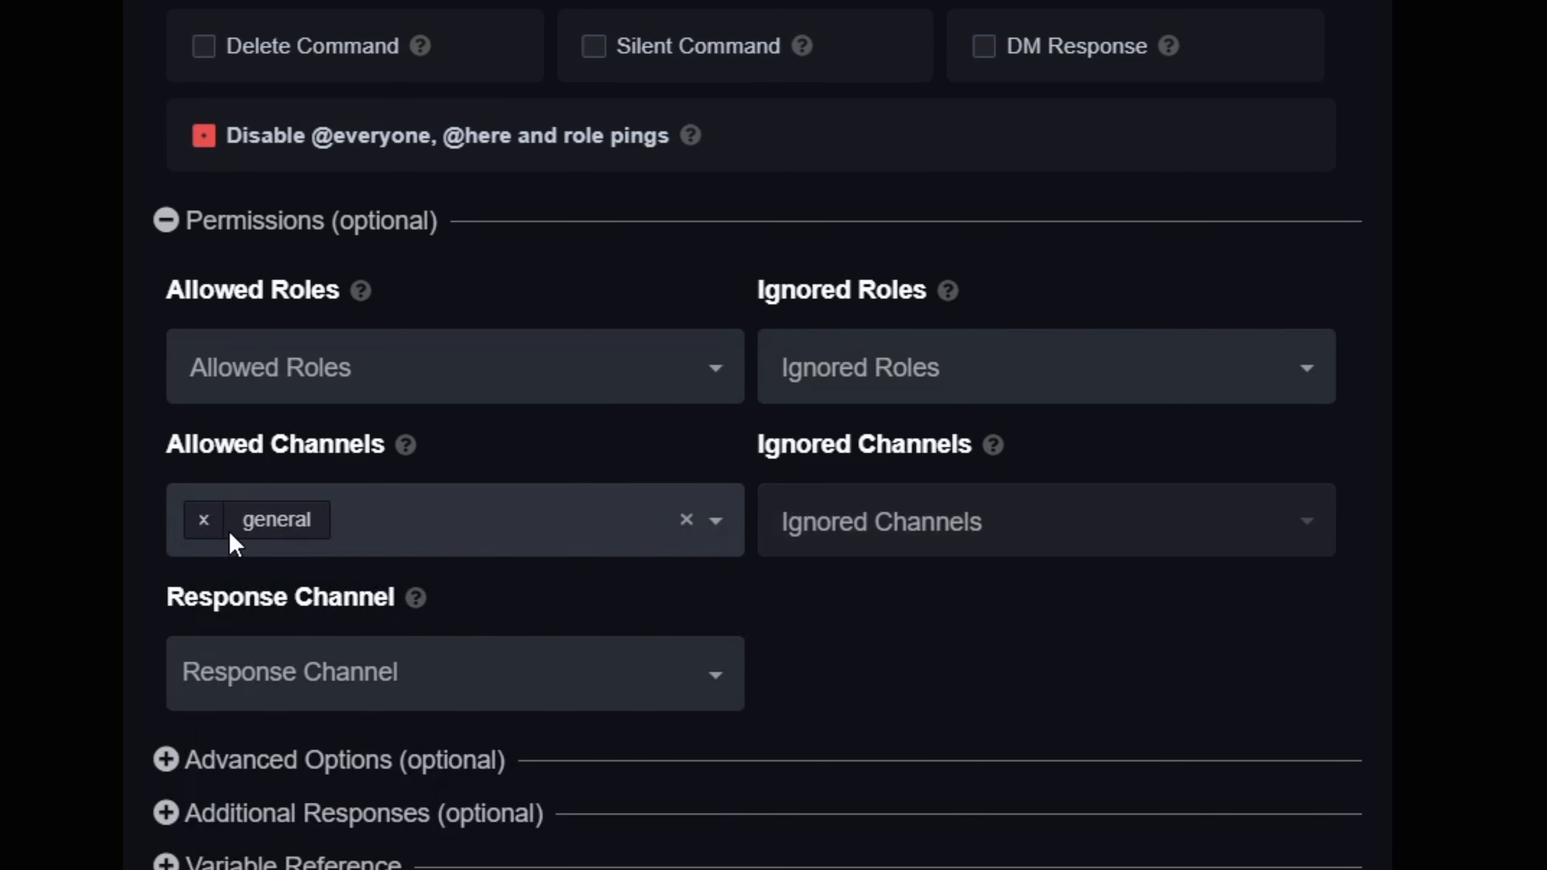
{"action": "left_click", "coordinate": [213, 527]}
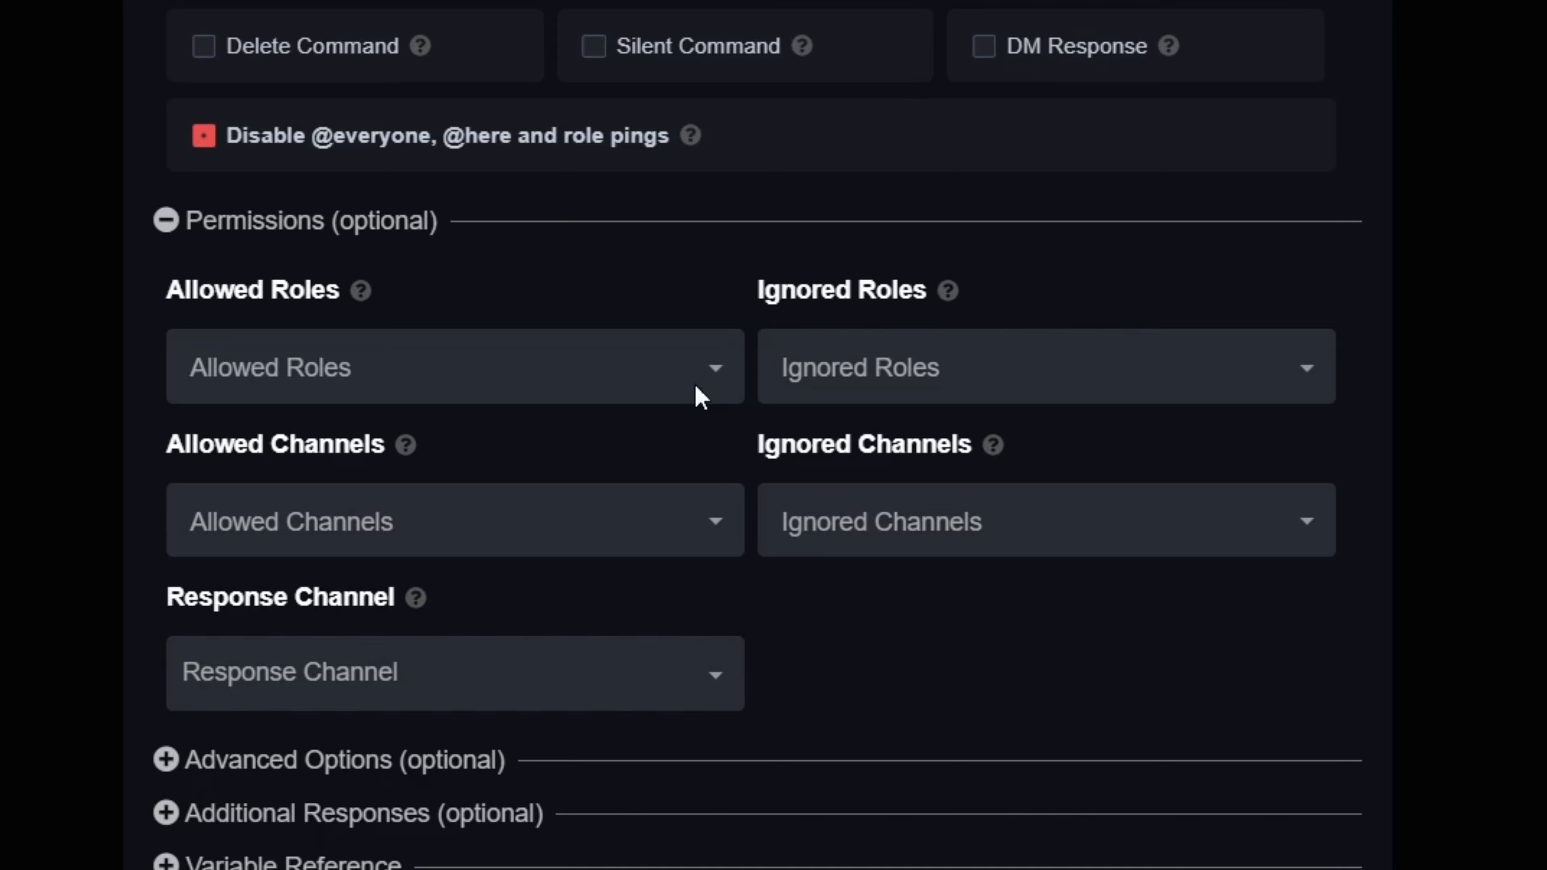
Step: Look through the channels available as the command's response channel without choosing one
{"action": "left_click", "coordinate": [461, 687]}
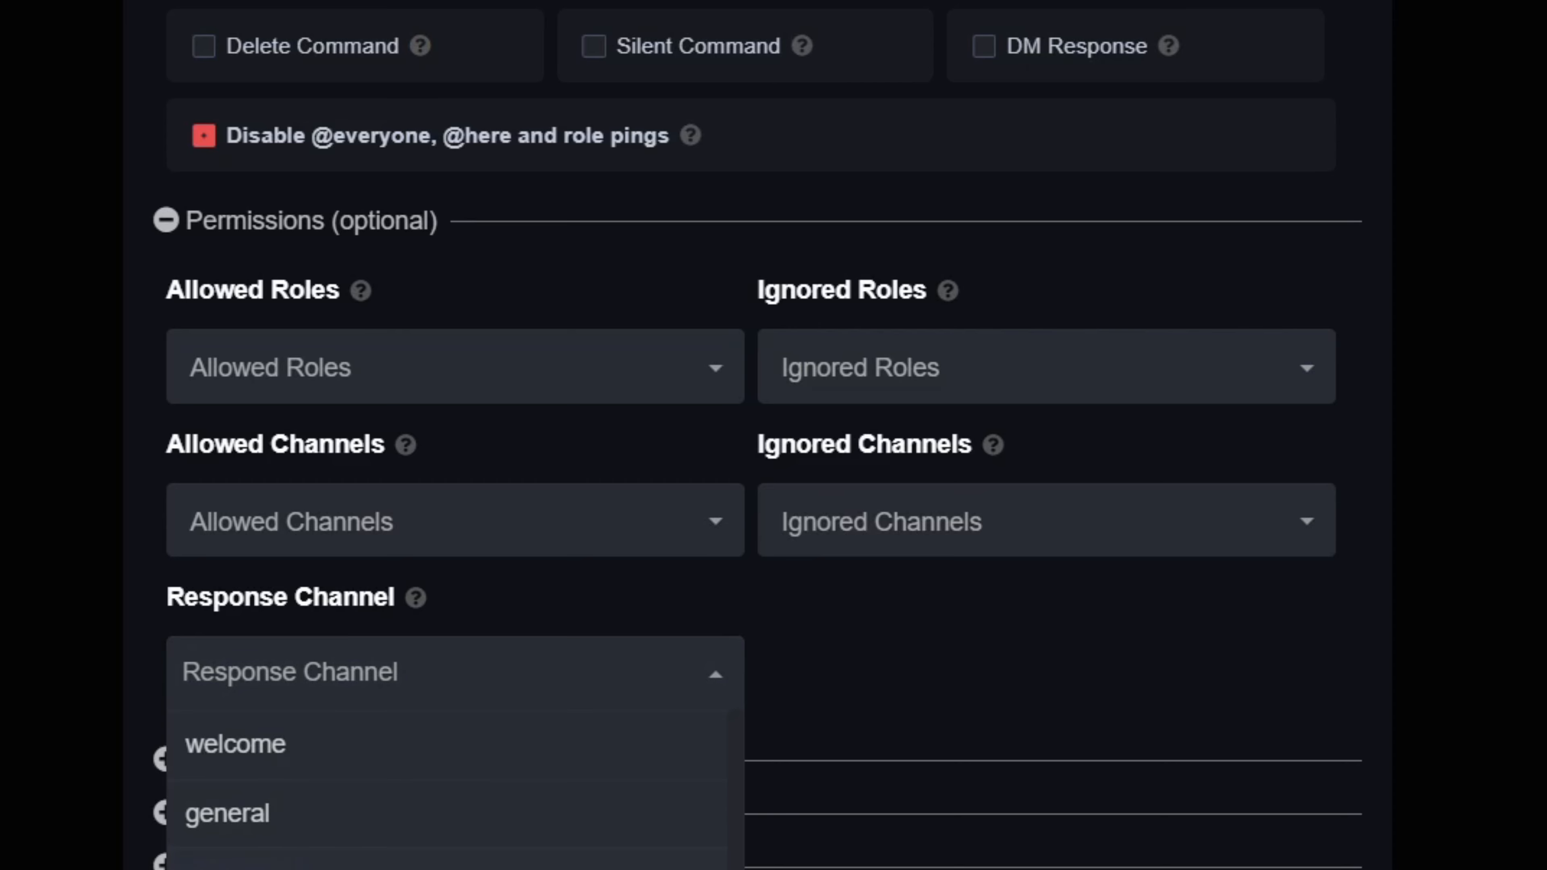
{"action": "scroll", "coordinate": [404, 841], "scroll_direction": "down", "scroll_amount": 1}
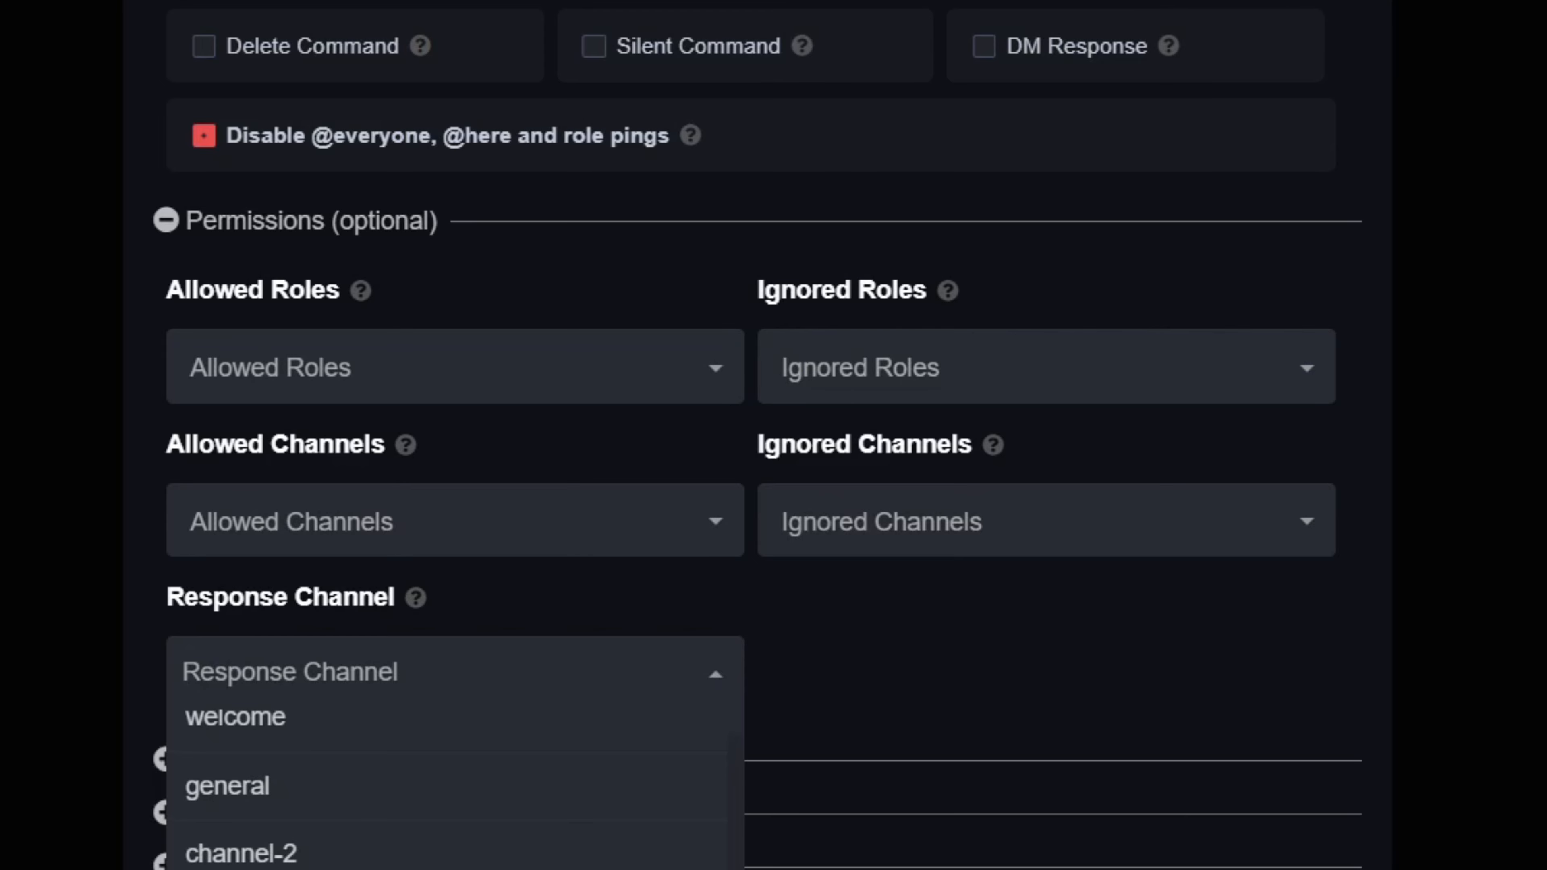
{"action": "scroll", "coordinate": [451, 792], "scroll_direction": "up", "scroll_amount": 1}
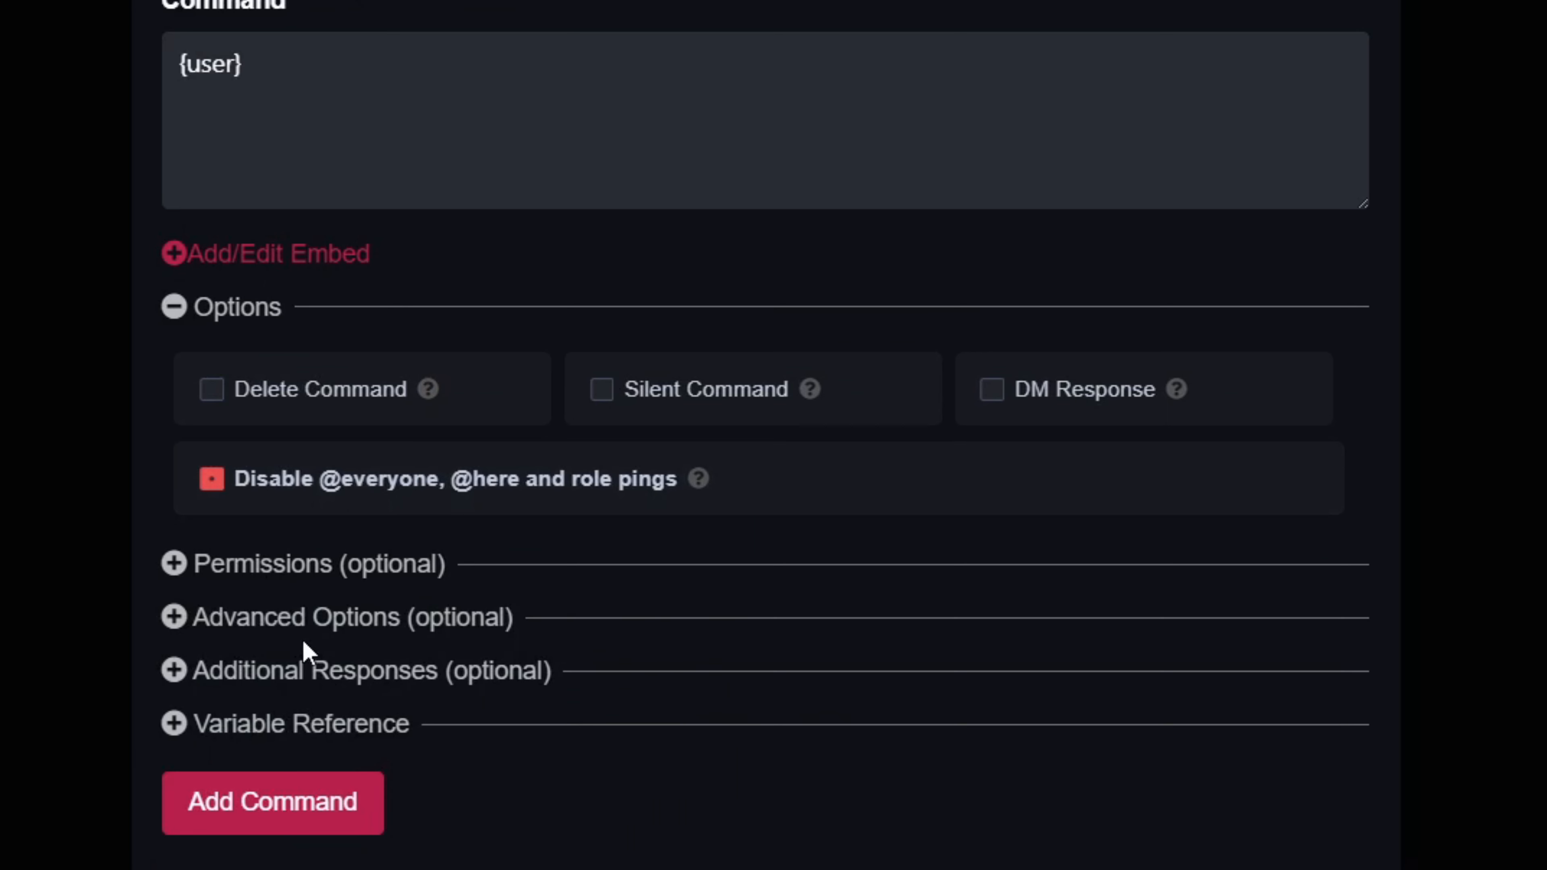
Step: Try a cooldown of 5 seconds in the command's advanced options, and clear it
{"action": "left_click", "coordinate": [307, 619]}
{"action": "scroll", "coordinate": [762, 561], "scroll_direction": "down", "scroll_amount": 1}
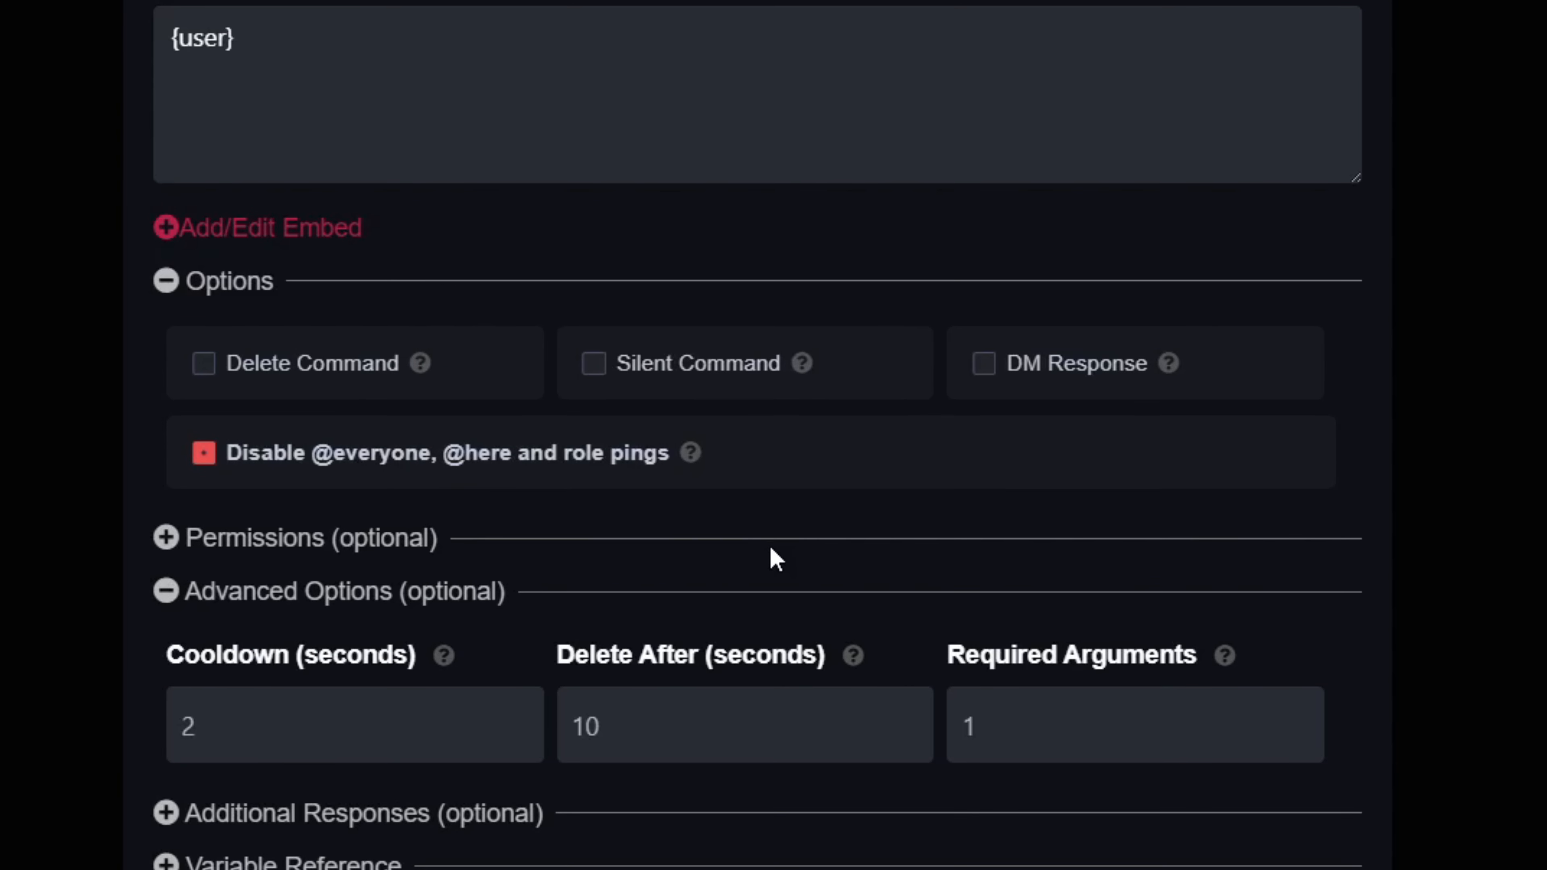
{"action": "left_click", "coordinate": [341, 715]}
{"action": "type", "text": "5"}
{"action": "key", "text": "BackSpace"}
Step: Try setting the command's response to delete after 5 seconds, and clear the value
{"action": "left_click", "coordinate": [810, 727]}
{"action": "type", "text": "5"}
{"action": "left_click", "coordinate": [484, 77]}
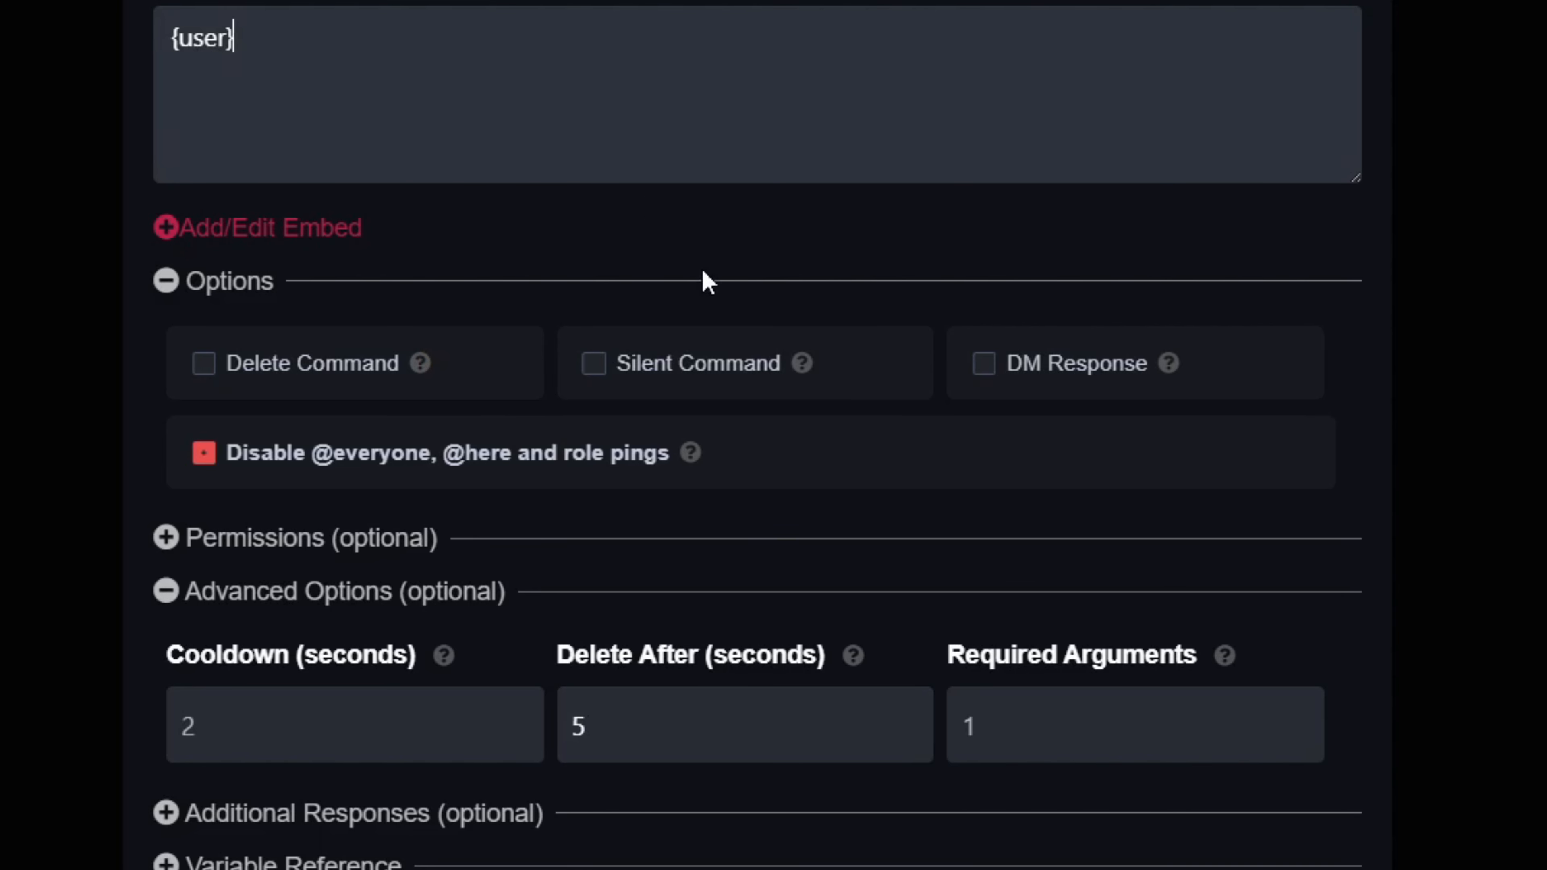
{"action": "left_click", "coordinate": [756, 724]}
{"action": "key", "text": "BackSpace"}
{"action": "left_click", "coordinate": [1030, 732]}
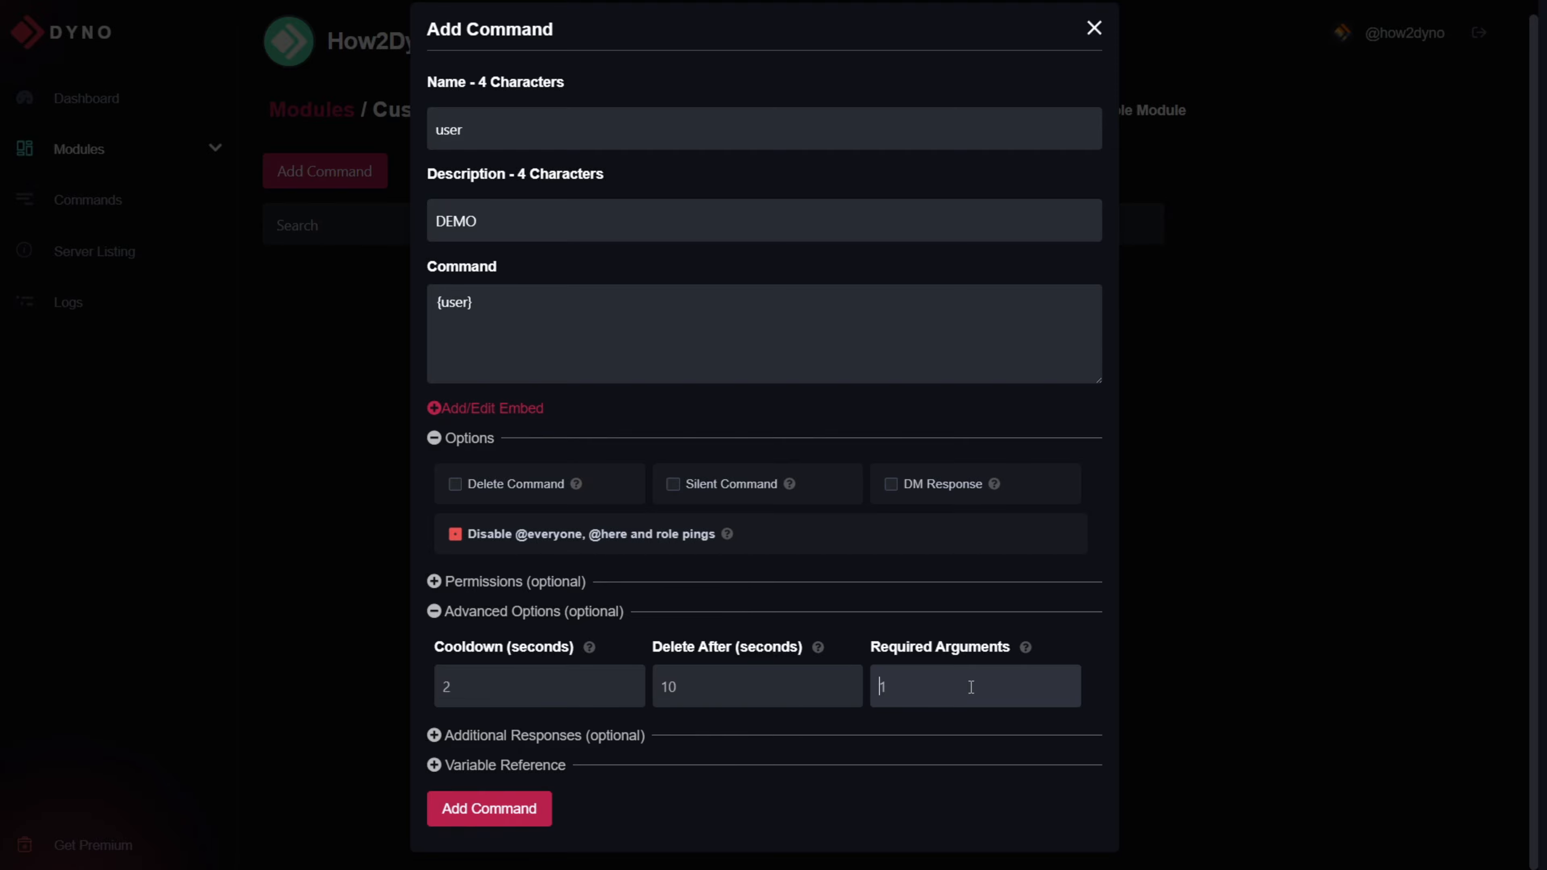
{"action": "left_click", "coordinate": [494, 124]}
{"action": "left_click", "coordinate": [891, 691]}
Step: Try to add an additional response to the command, dismiss the upgrade prompt, and collapse the additional responses section
{"action": "left_click", "coordinate": [897, 734]}
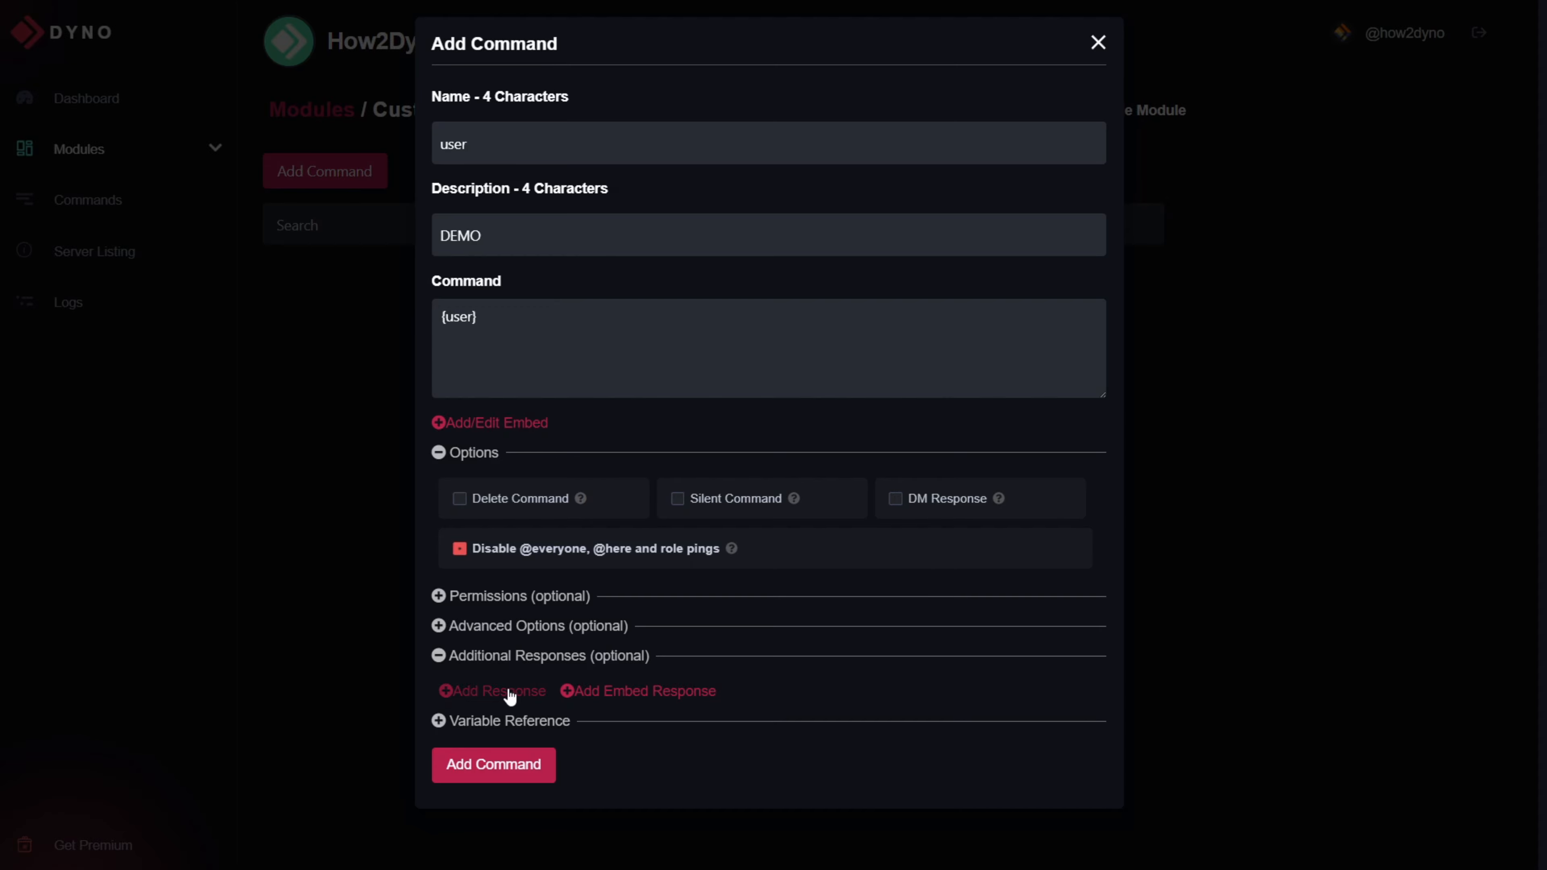
{"action": "left_click", "coordinate": [486, 692]}
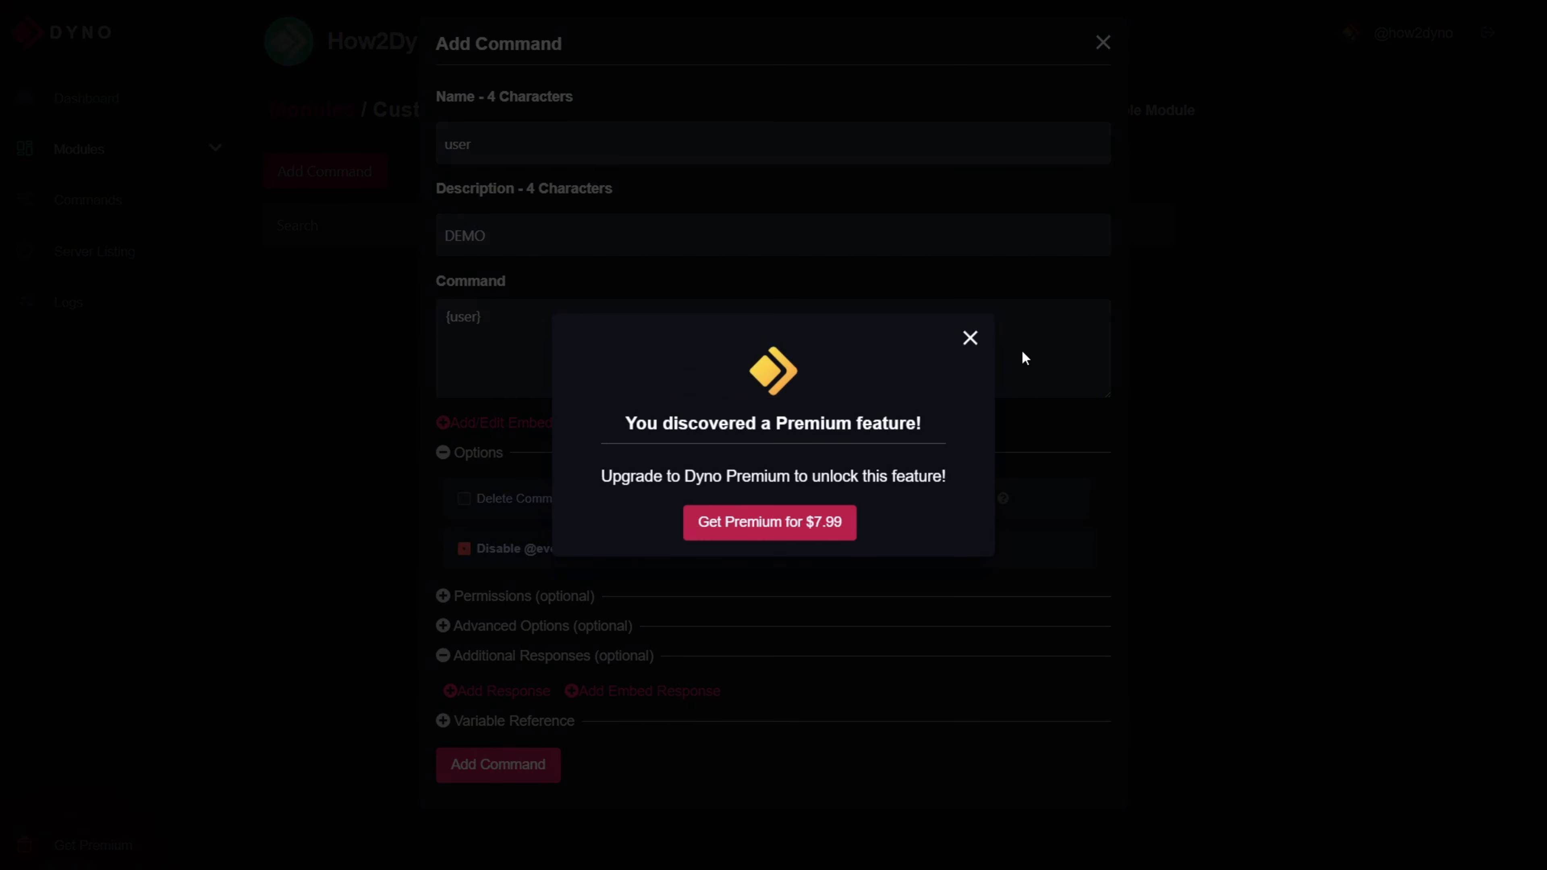
{"action": "left_click", "coordinate": [969, 337]}
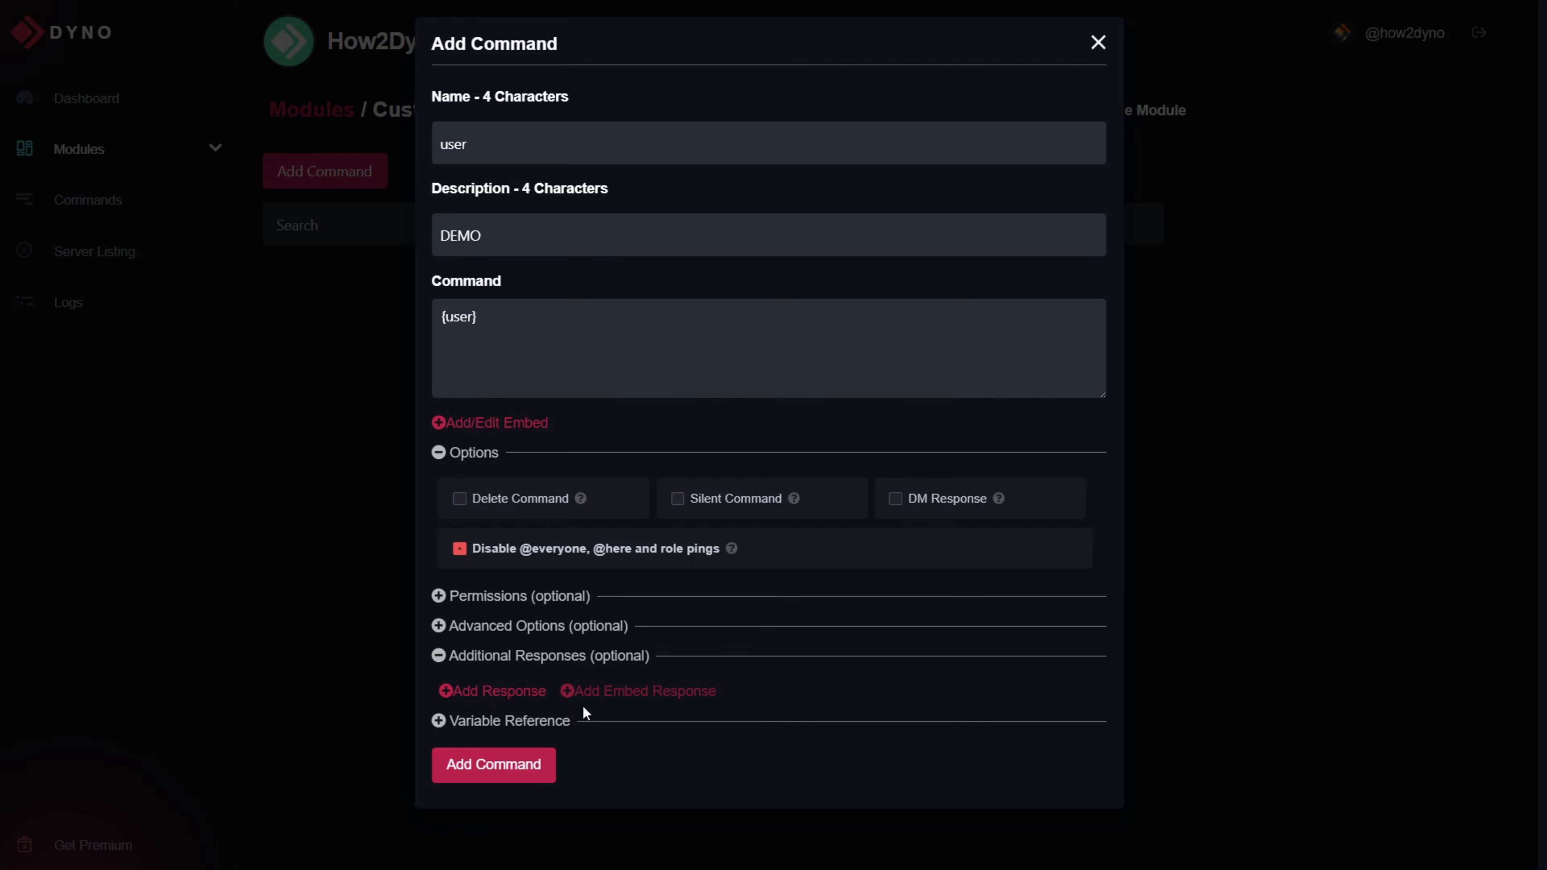
{"action": "left_click", "coordinate": [554, 668]}
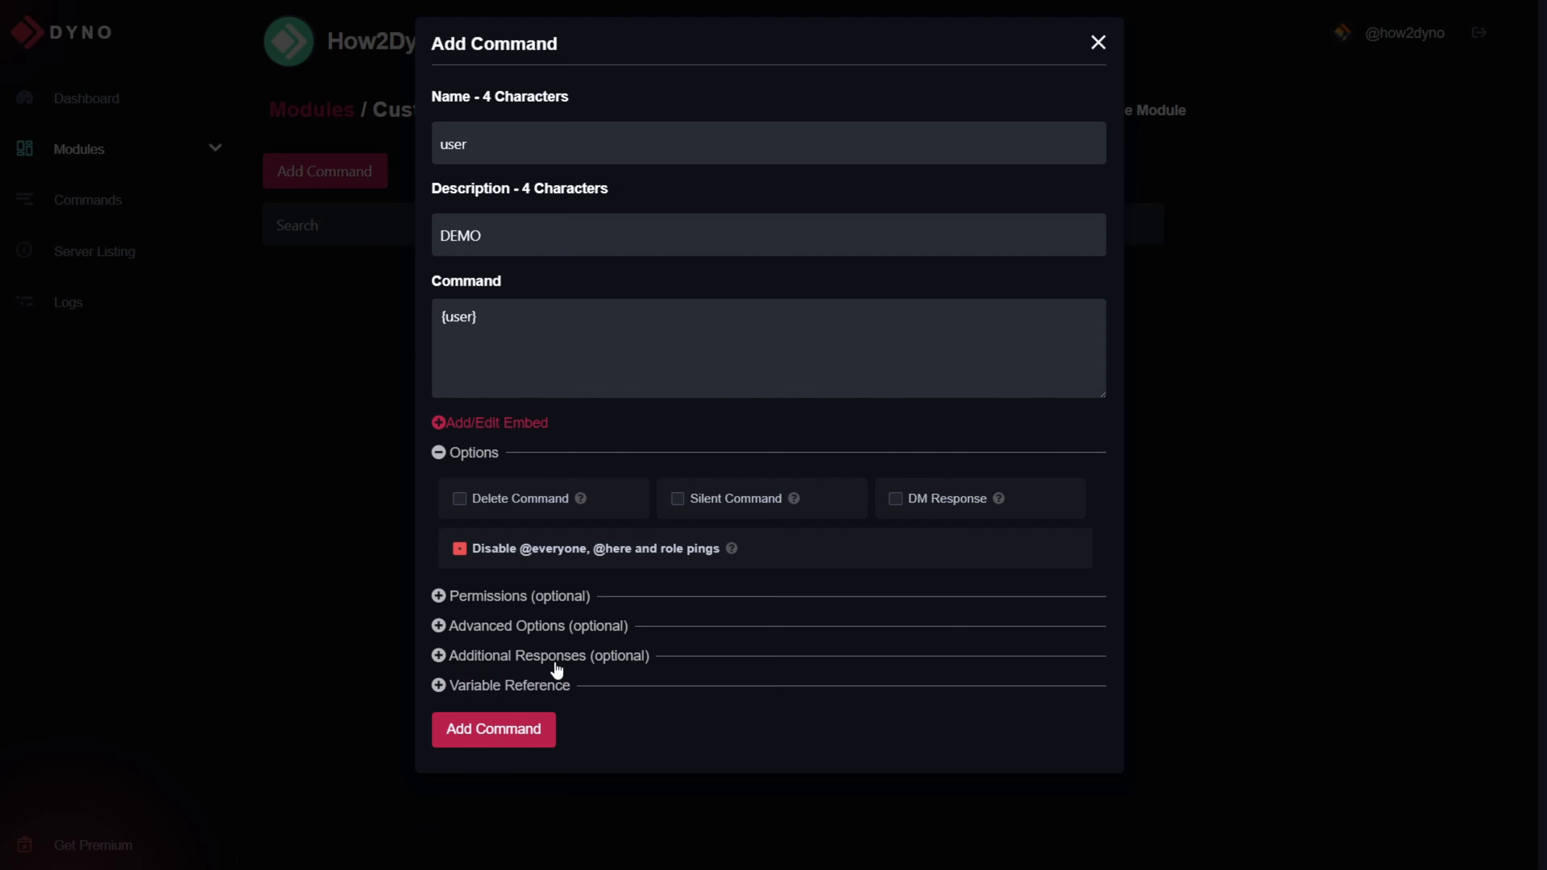
Step: Examine the variable reference, starting with the {user} variable and continuing through the other available variables
{"action": "left_click", "coordinate": [546, 687]}
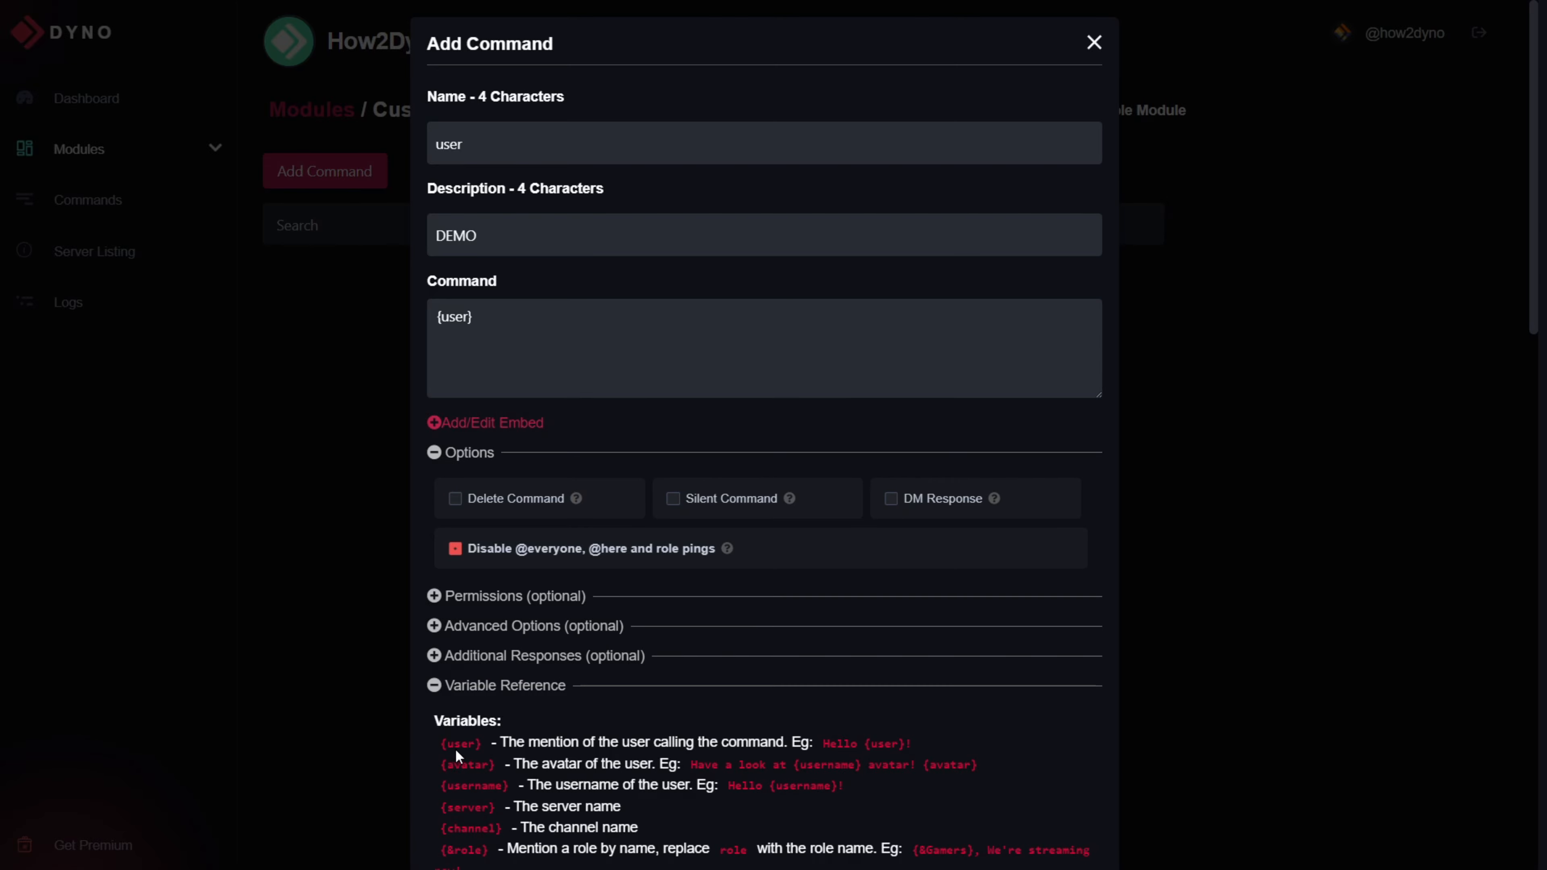
{"action": "left_click_drag", "start_coordinate": [442, 745], "coordinate": [486, 749]}
{"action": "scroll", "coordinate": [556, 636], "scroll_direction": "down", "scroll_amount": 10}
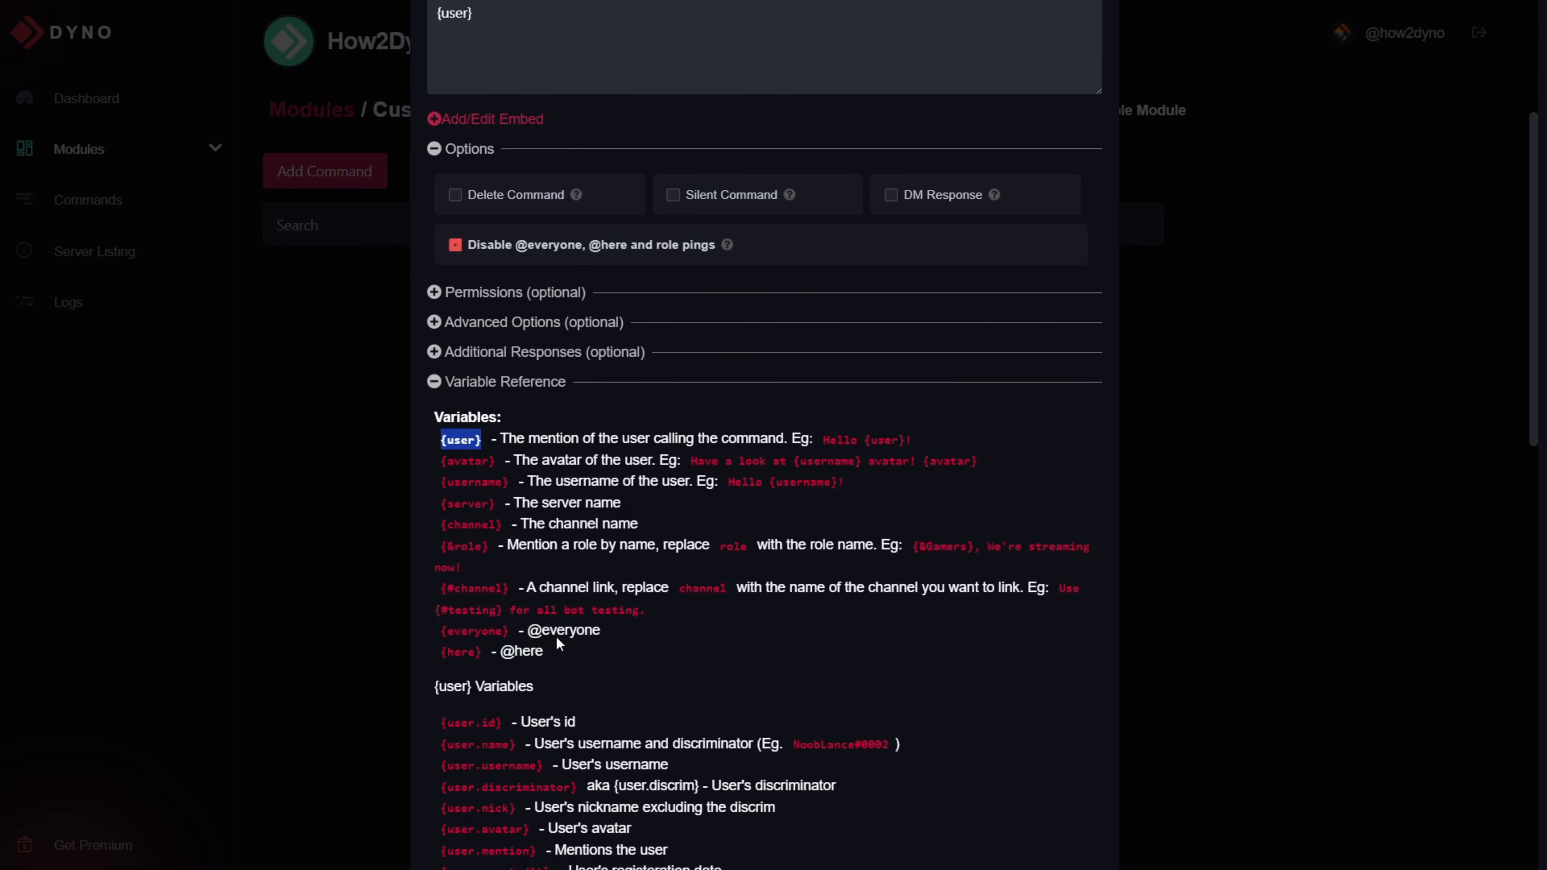
Step: Compare the command's {user} response with the variable reference, reviewing the user, server, channel, time/date and advanced variables
{"action": "scroll", "coordinate": [466, 535], "scroll_direction": "down", "scroll_amount": 5}
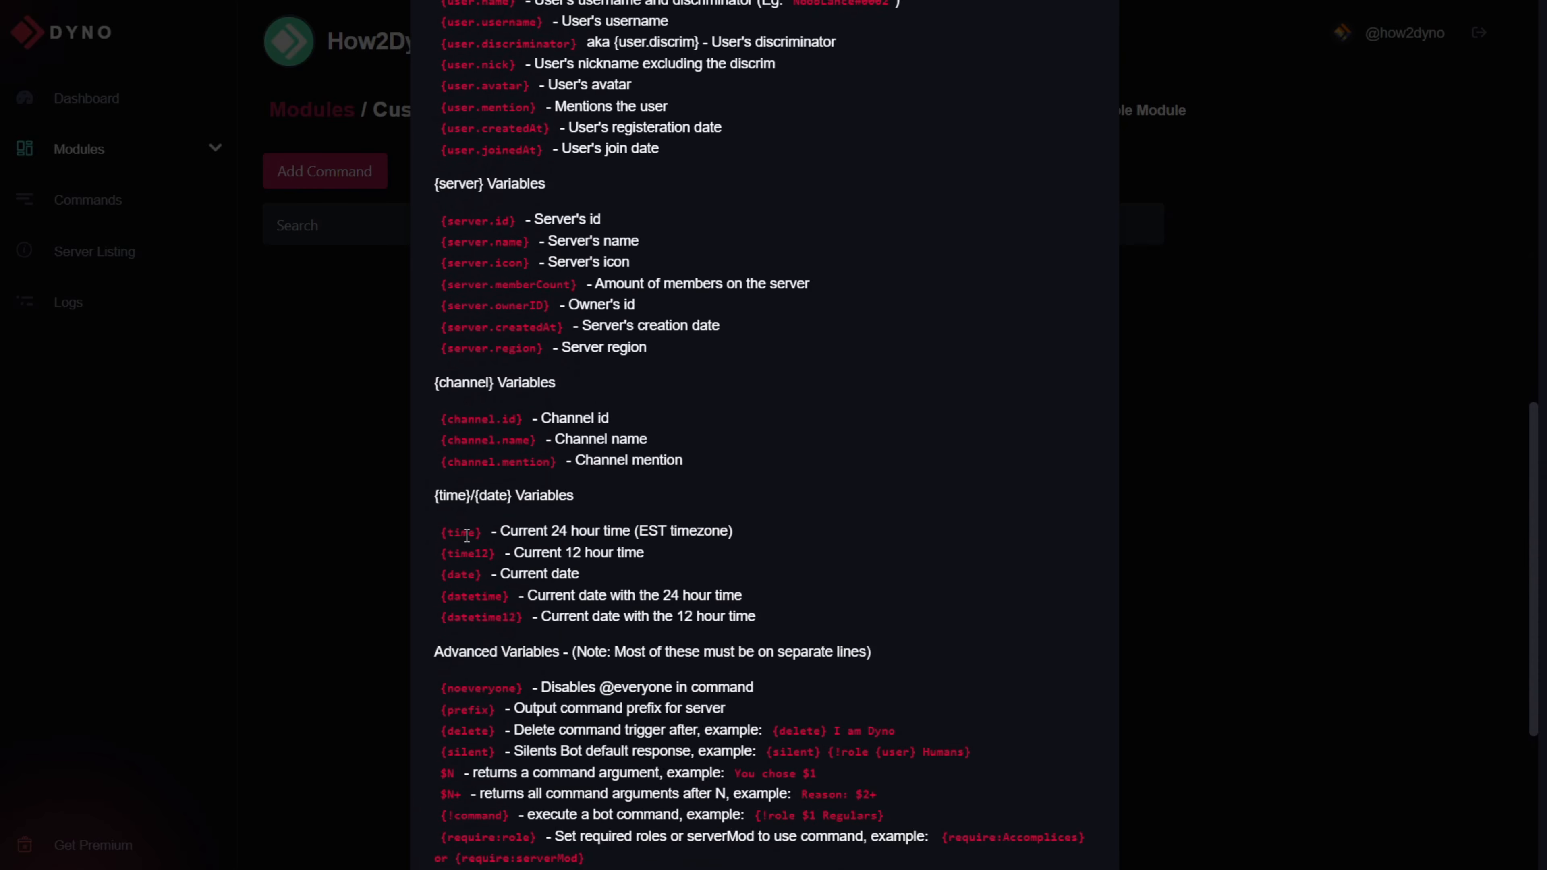
{"action": "scroll", "coordinate": [462, 531], "scroll_direction": "up", "scroll_amount": 15}
{"action": "left_click", "coordinate": [507, 325]}
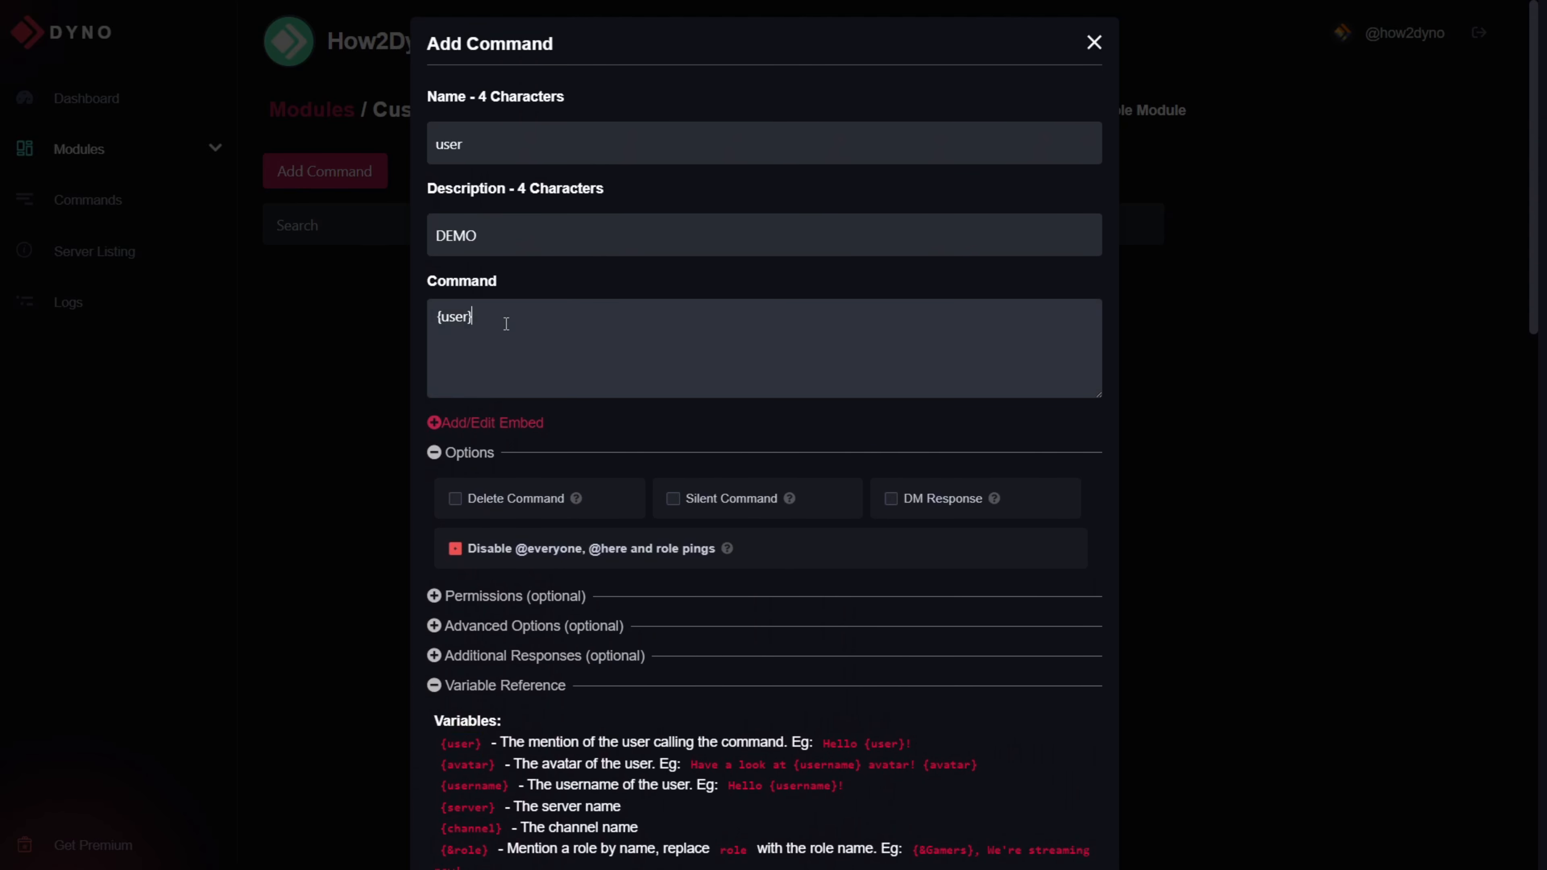
{"action": "scroll", "coordinate": [452, 567], "scroll_direction": "down", "scroll_amount": 5}
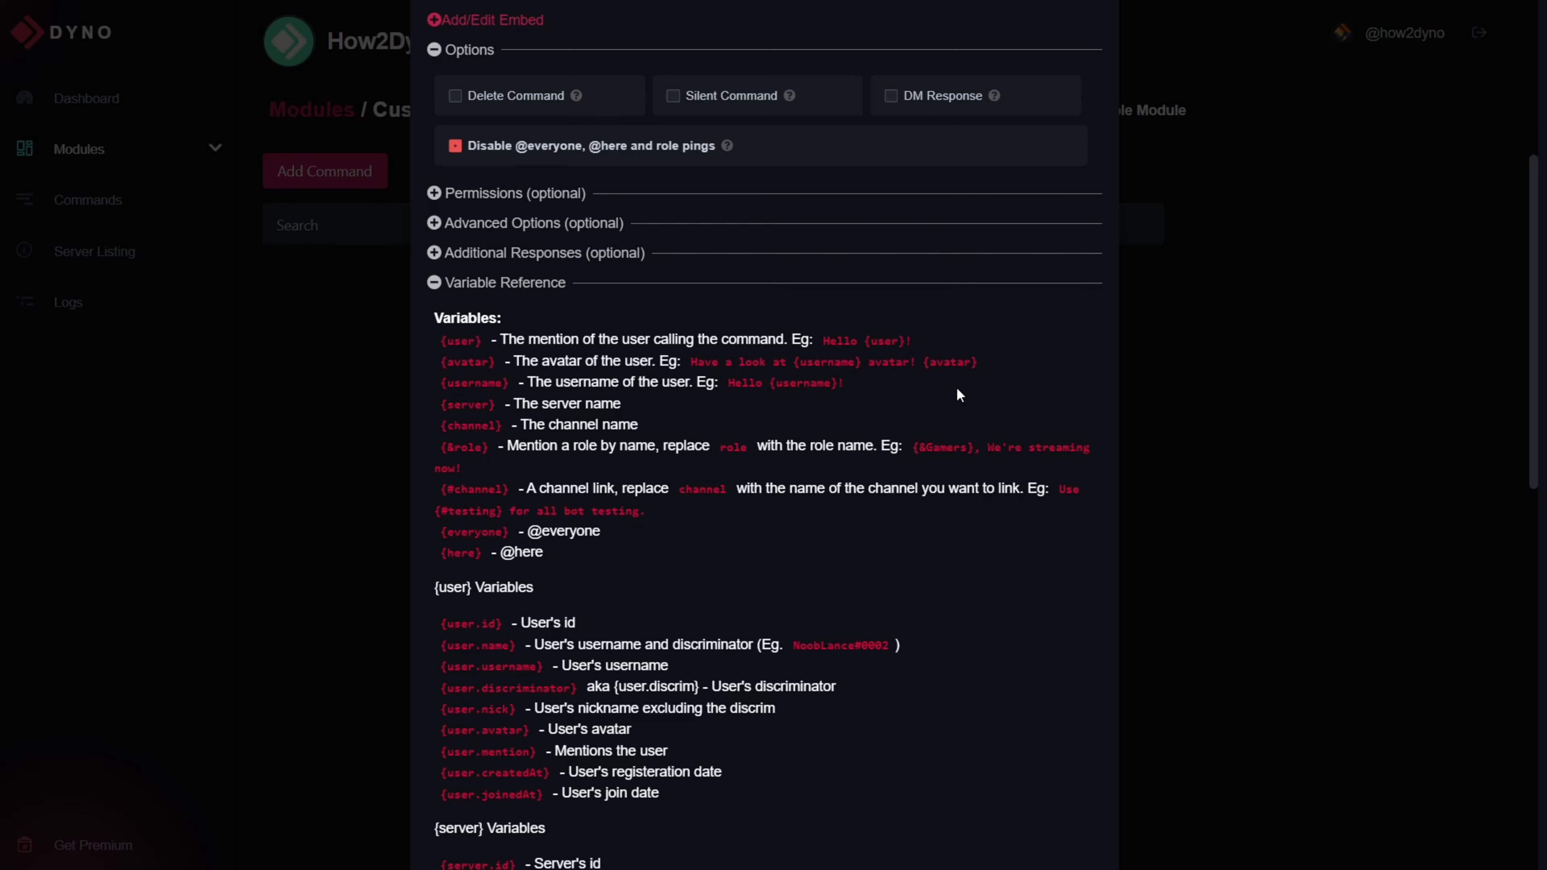
{"action": "scroll", "coordinate": [862, 504], "scroll_direction": "down", "scroll_amount": 6}
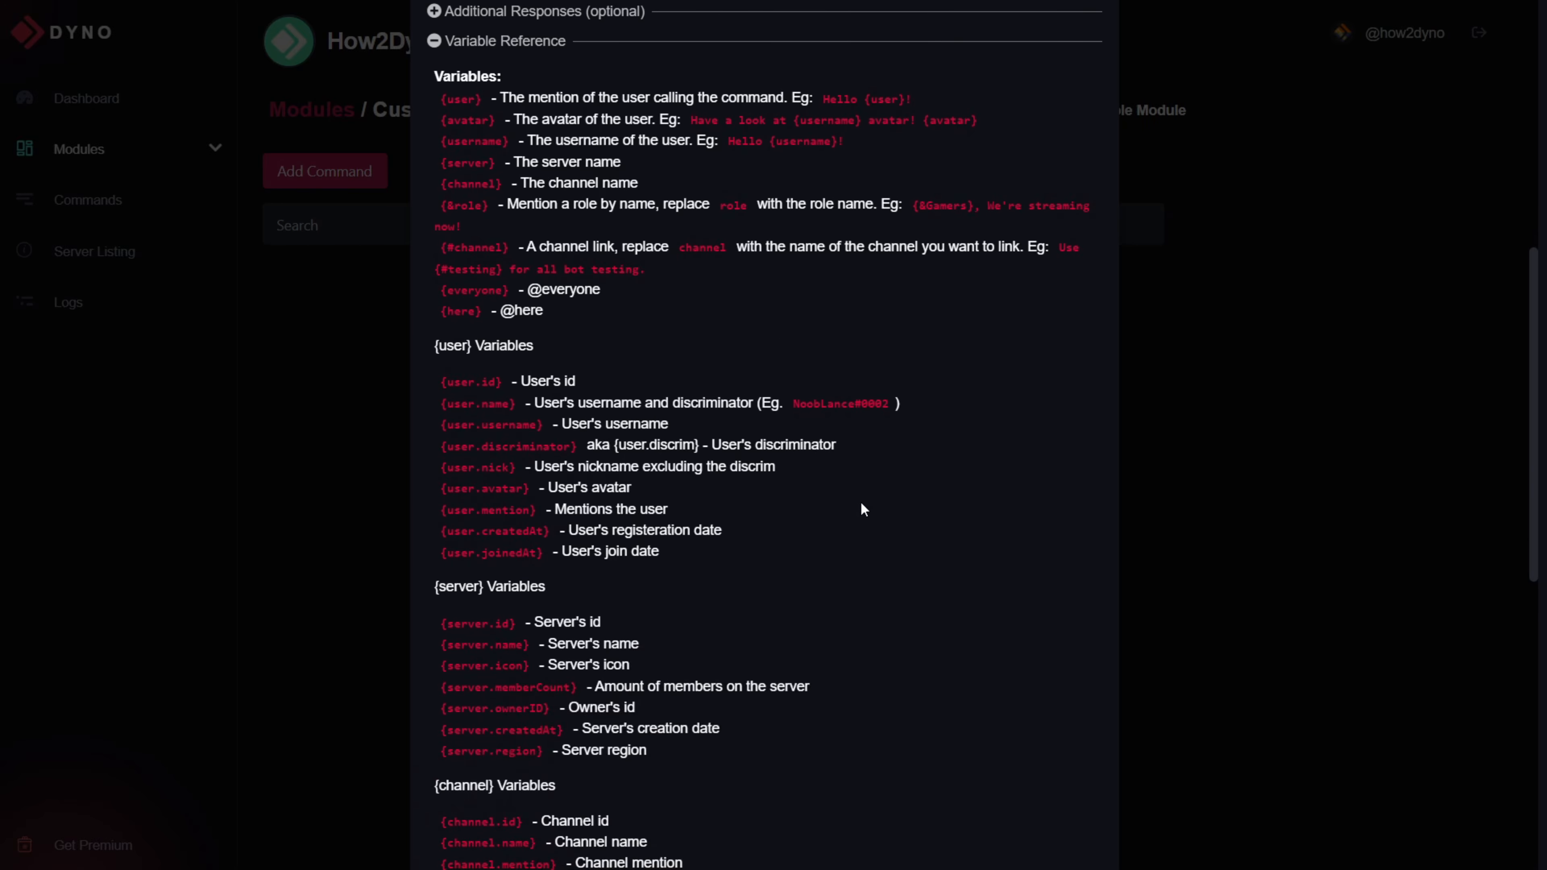
{"action": "scroll", "coordinate": [861, 504], "scroll_direction": "down", "scroll_amount": 4}
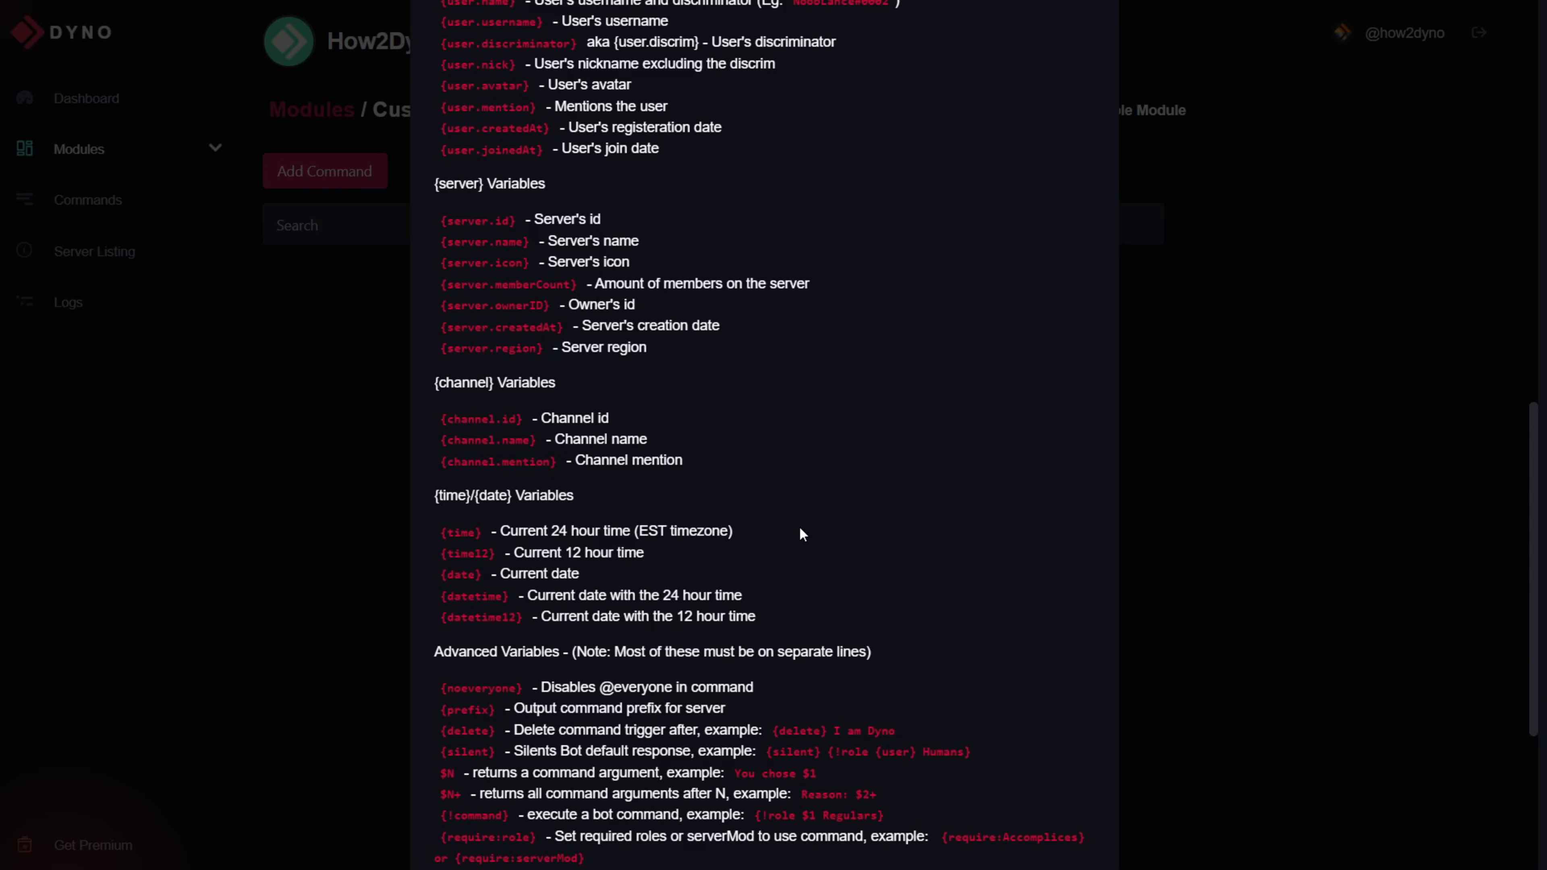
{"action": "scroll", "coordinate": [838, 566], "scroll_direction": "down", "scroll_amount": 3}
{"action": "scroll", "coordinate": [651, 617], "scroll_direction": "down", "scroll_amount": 3}
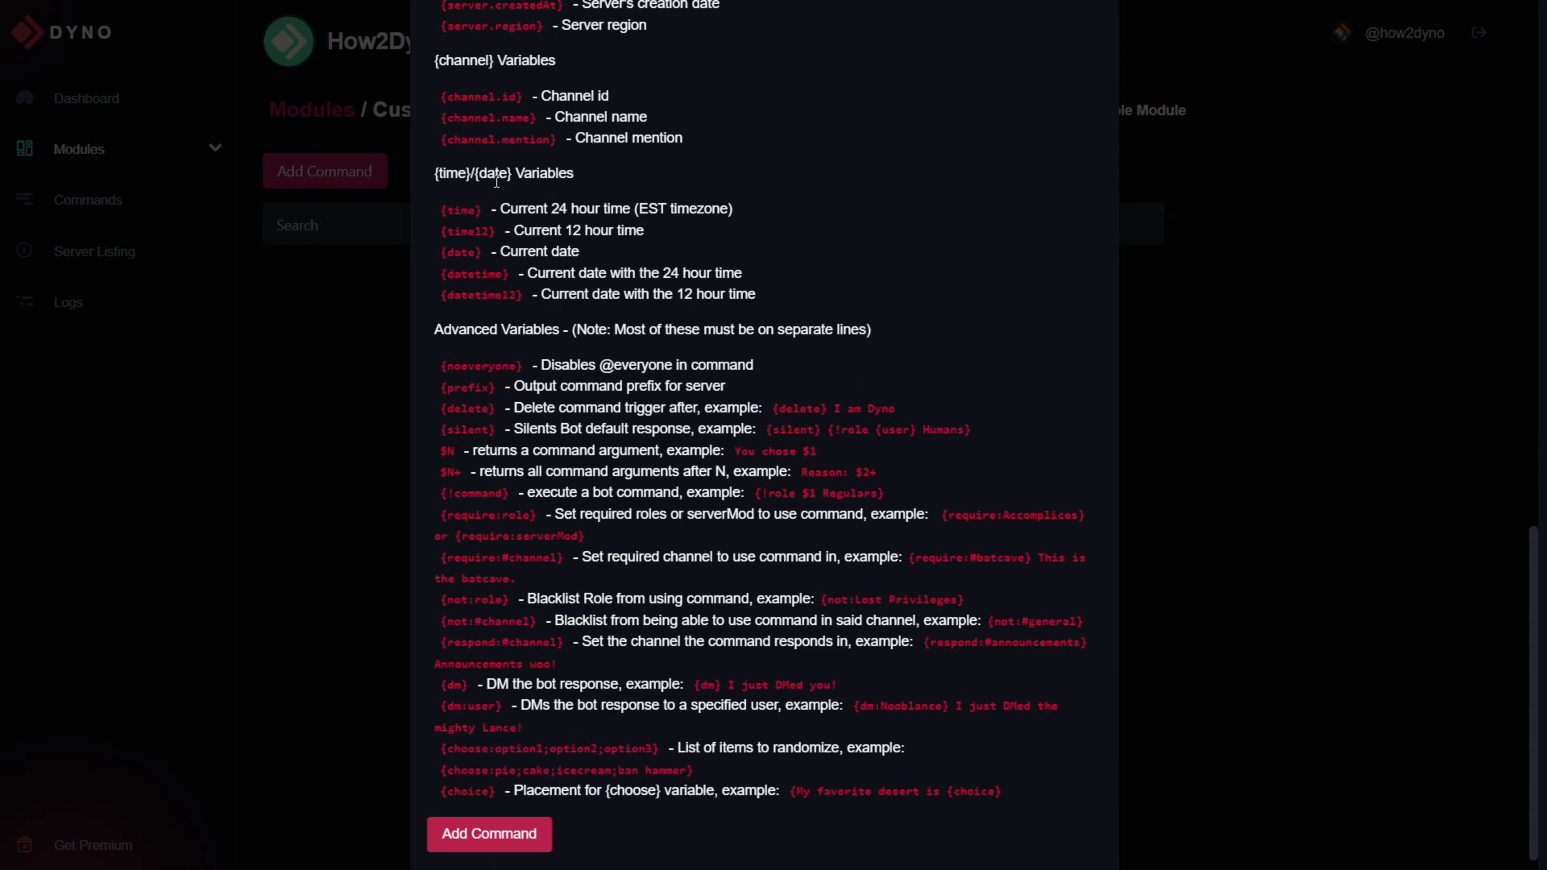
{"action": "scroll", "coordinate": [527, 534], "scroll_direction": "up", "scroll_amount": 2}
{"action": "scroll", "coordinate": [527, 534], "scroll_direction": "down", "scroll_amount": 2}
{"action": "scroll", "coordinate": [654, 552], "scroll_direction": "up", "scroll_amount": 15}
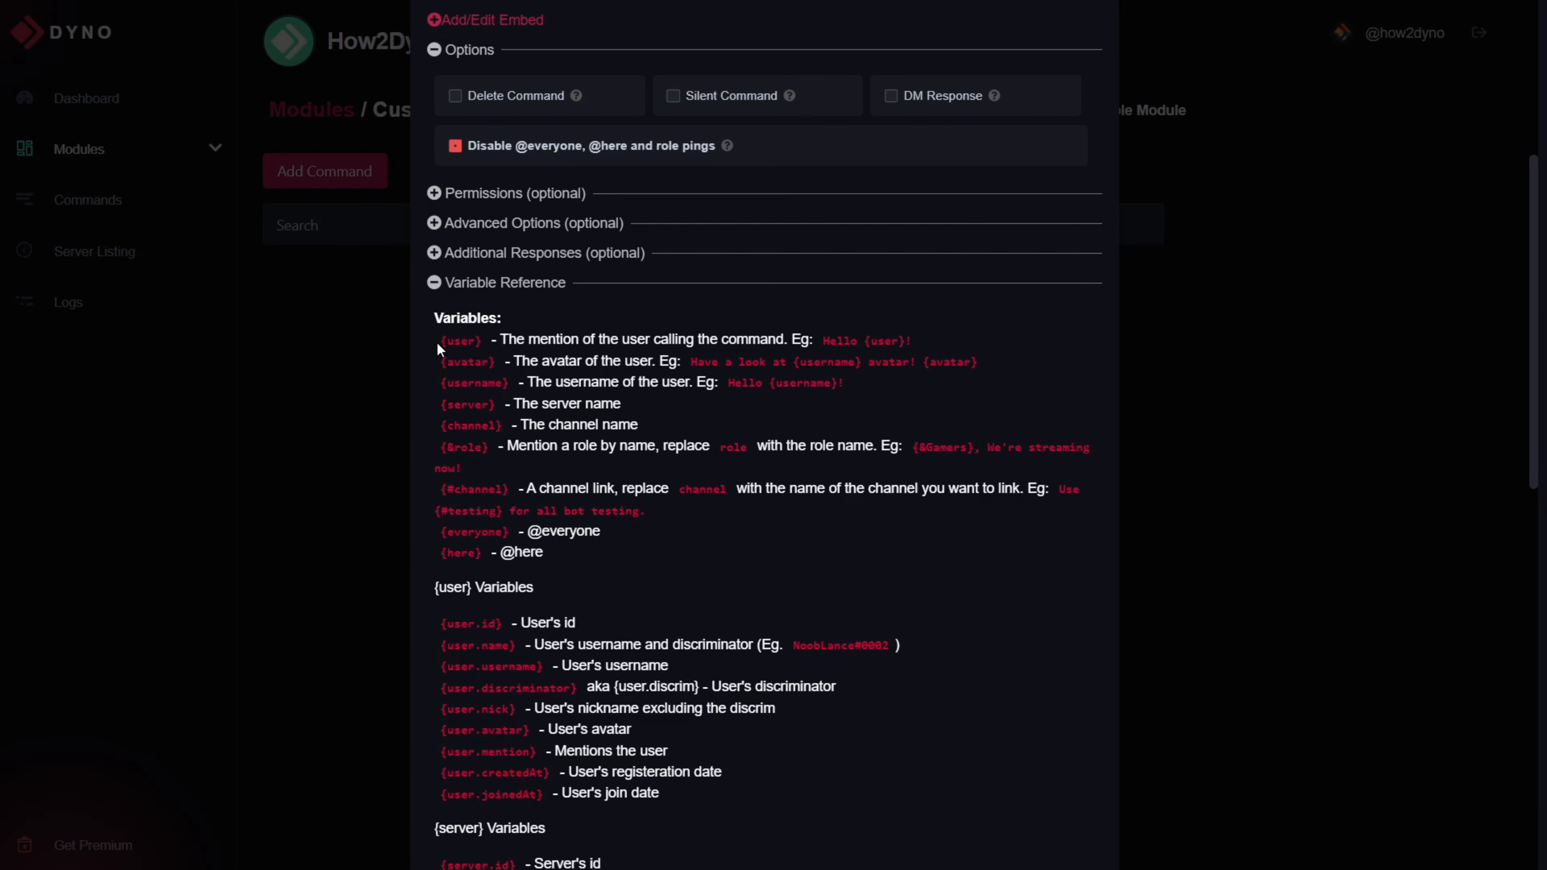
Step: Recheck the {user} variable, collapse the variable reference, and add the "user" command to the server's custom commands
{"action": "left_click_drag", "start_coordinate": [439, 339], "coordinate": [481, 340]}
{"action": "scroll", "coordinate": [839, 544], "scroll_direction": "down", "scroll_amount": 5}
{"action": "scroll", "coordinate": [839, 542], "scroll_direction": "up", "scroll_amount": 6}
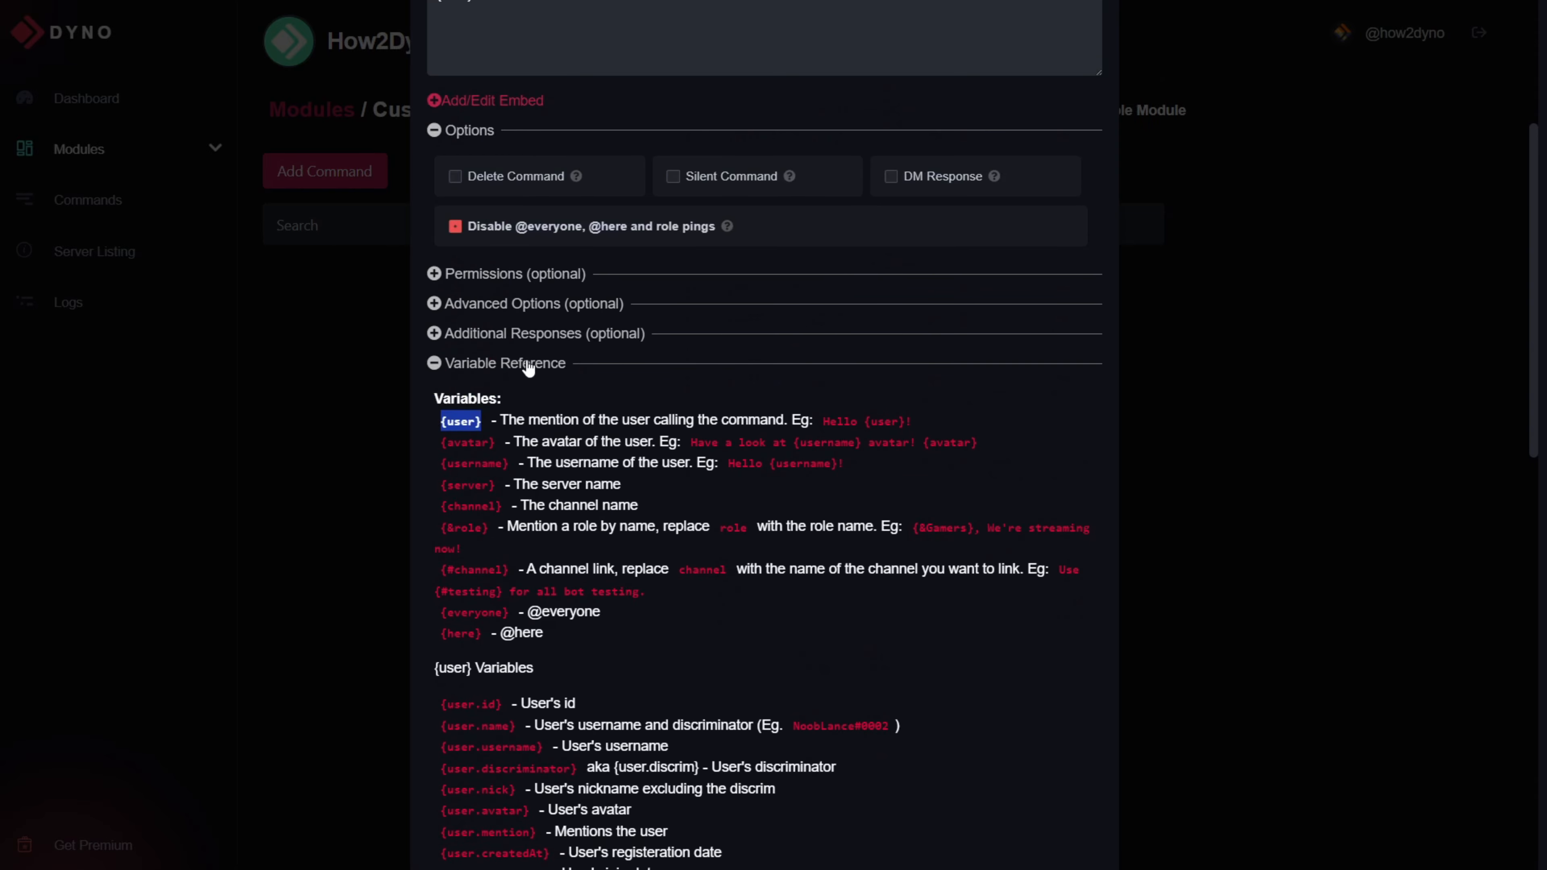
{"action": "left_click", "coordinate": [528, 365]}
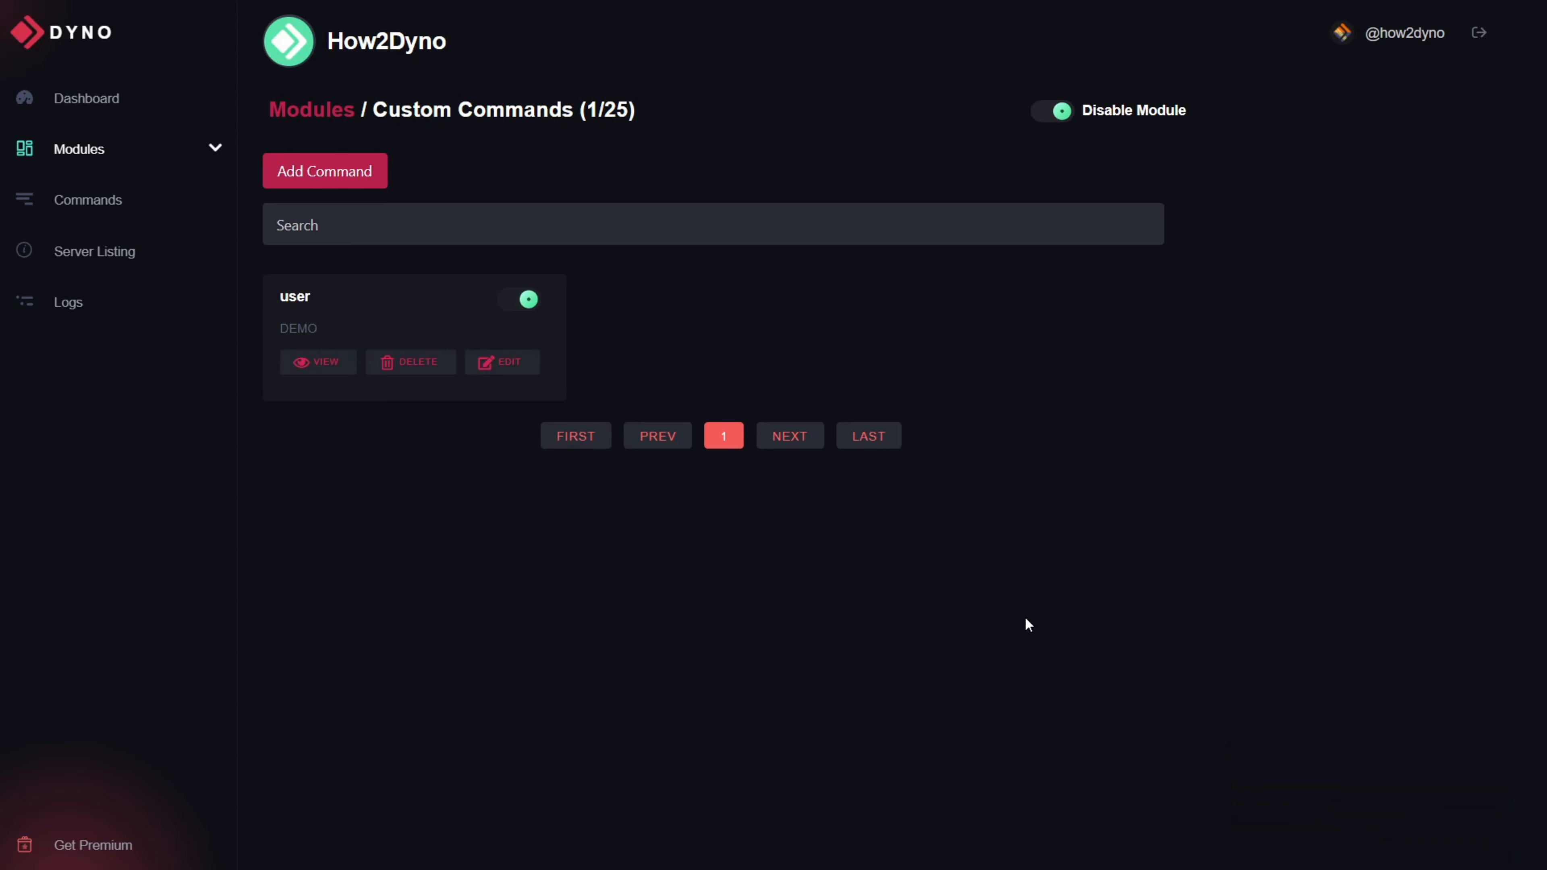
Step: Try disabling and re-enabling the "user" custom command twice, leaving it enabled
{"action": "left_click", "coordinate": [525, 300]}
{"action": "left_click", "coordinate": [524, 301]}
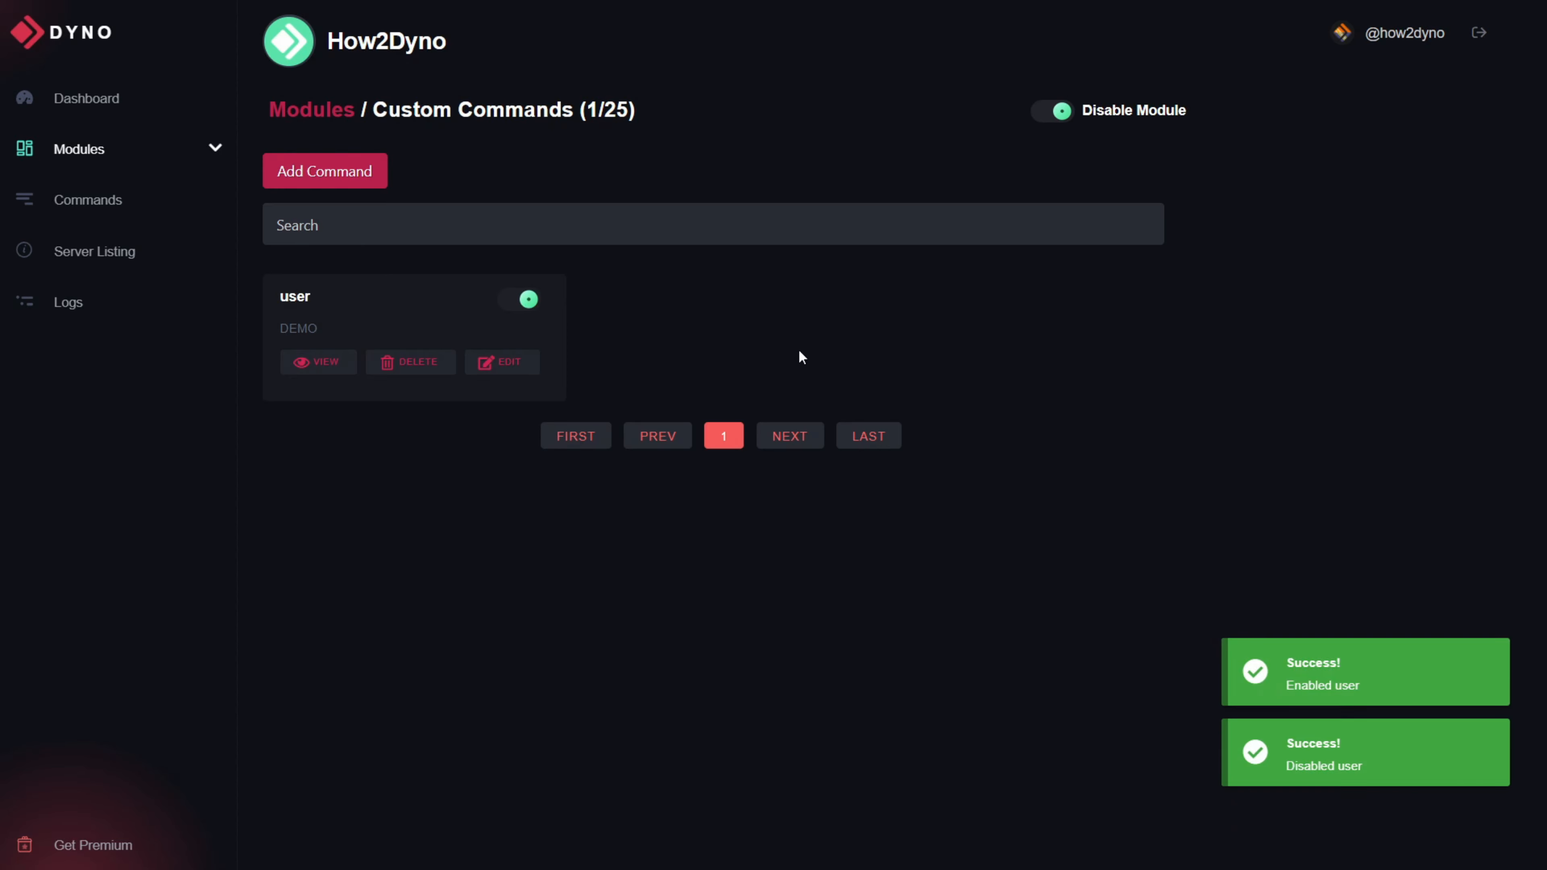
{"action": "left_click", "coordinate": [516, 308]}
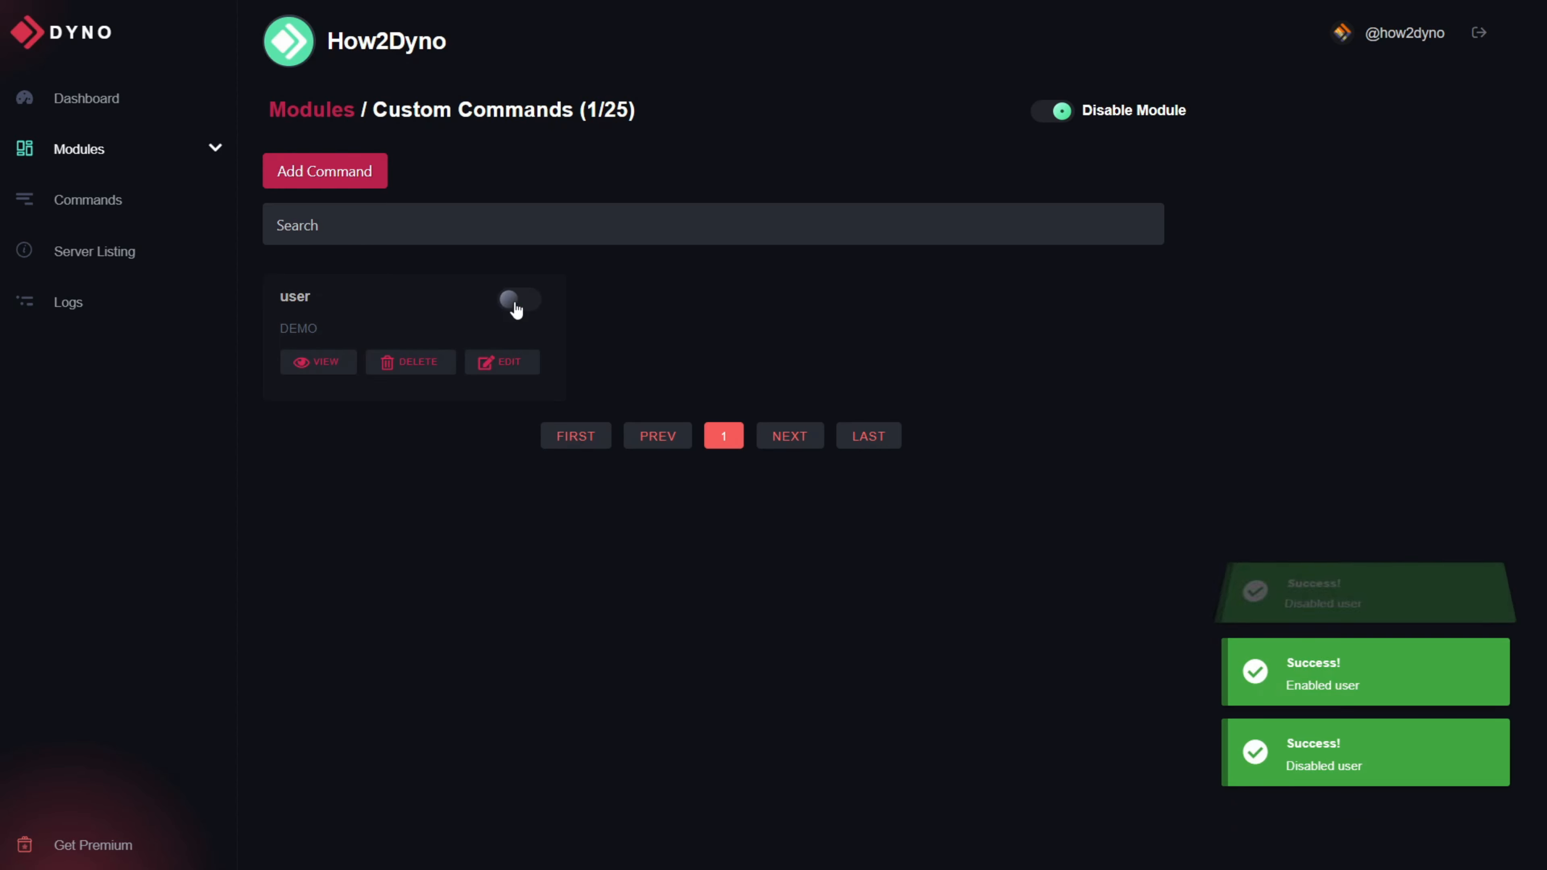
{"action": "left_click", "coordinate": [516, 305]}
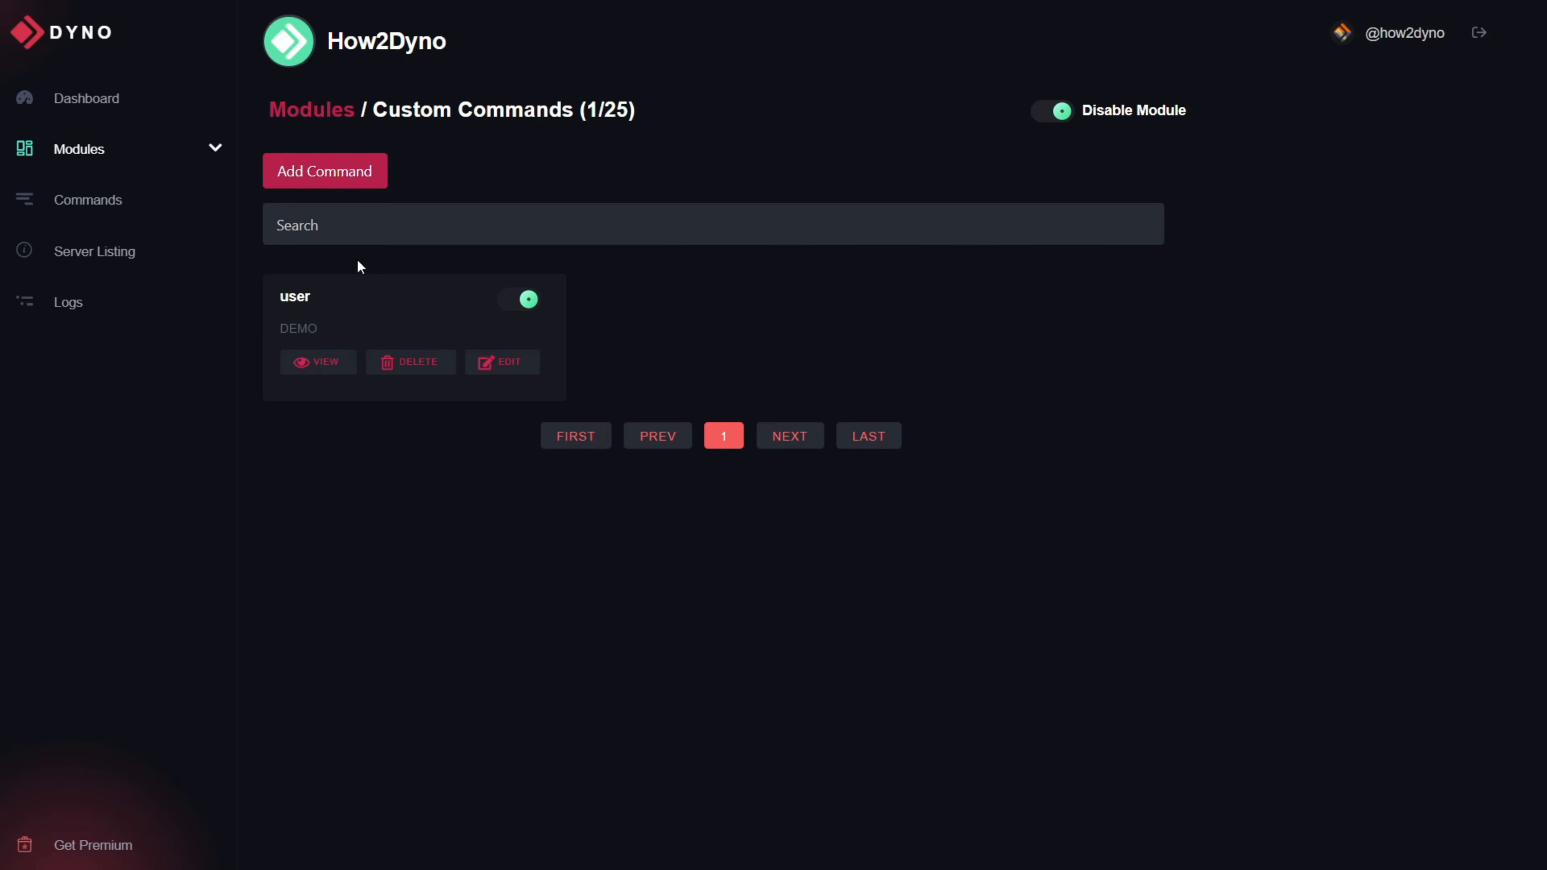
Step: View the response content of the "user" custom command, and close the preview
{"action": "left_click", "coordinate": [309, 365]}
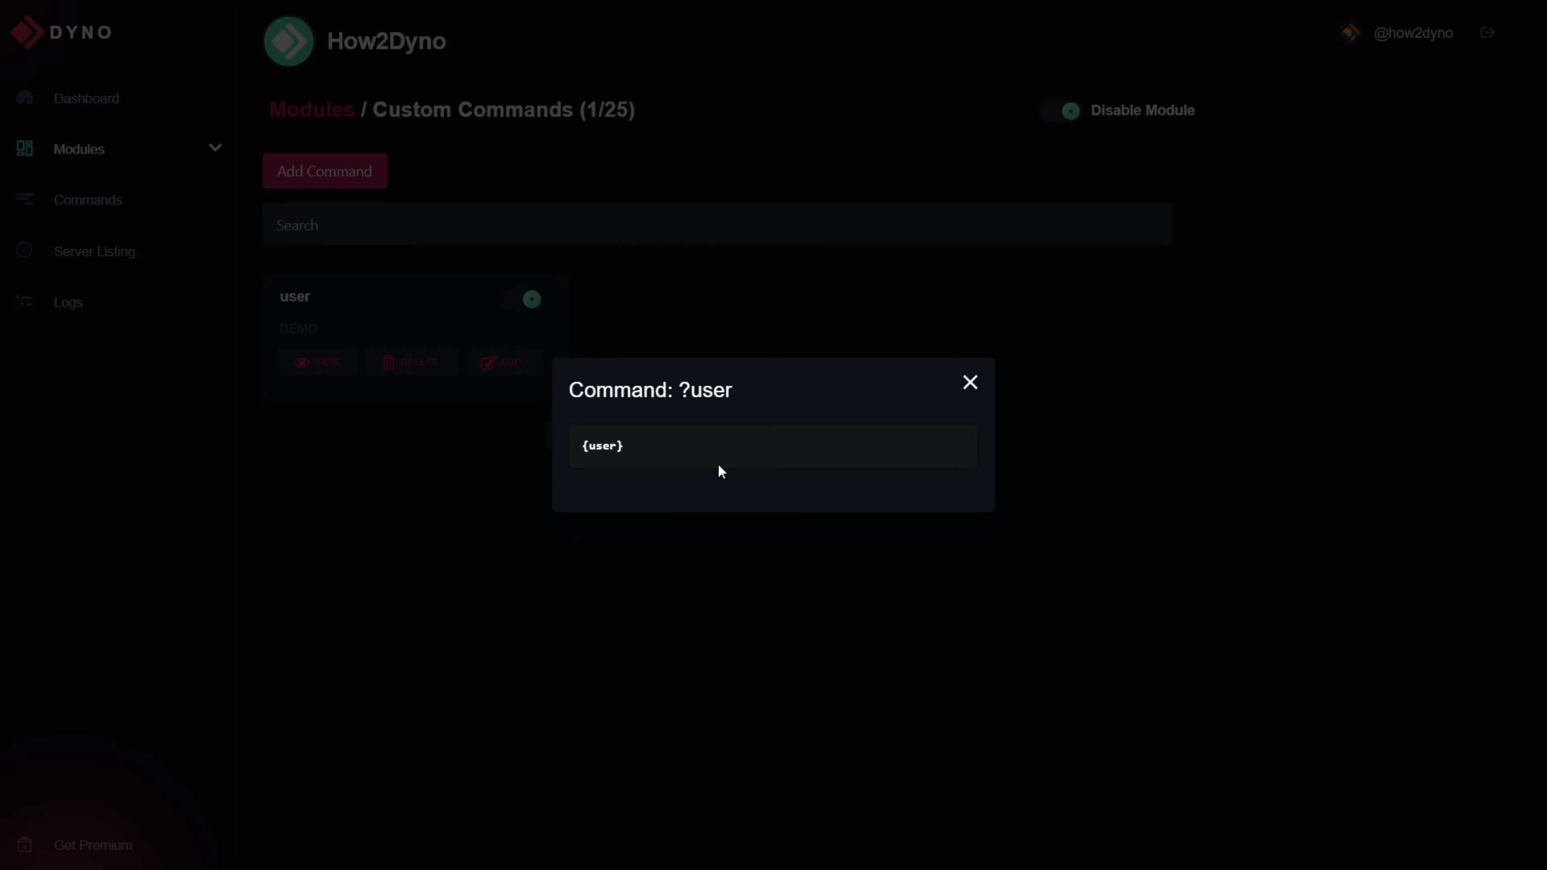
{"action": "left_click", "coordinate": [682, 466]}
{"action": "left_click", "coordinate": [969, 383]}
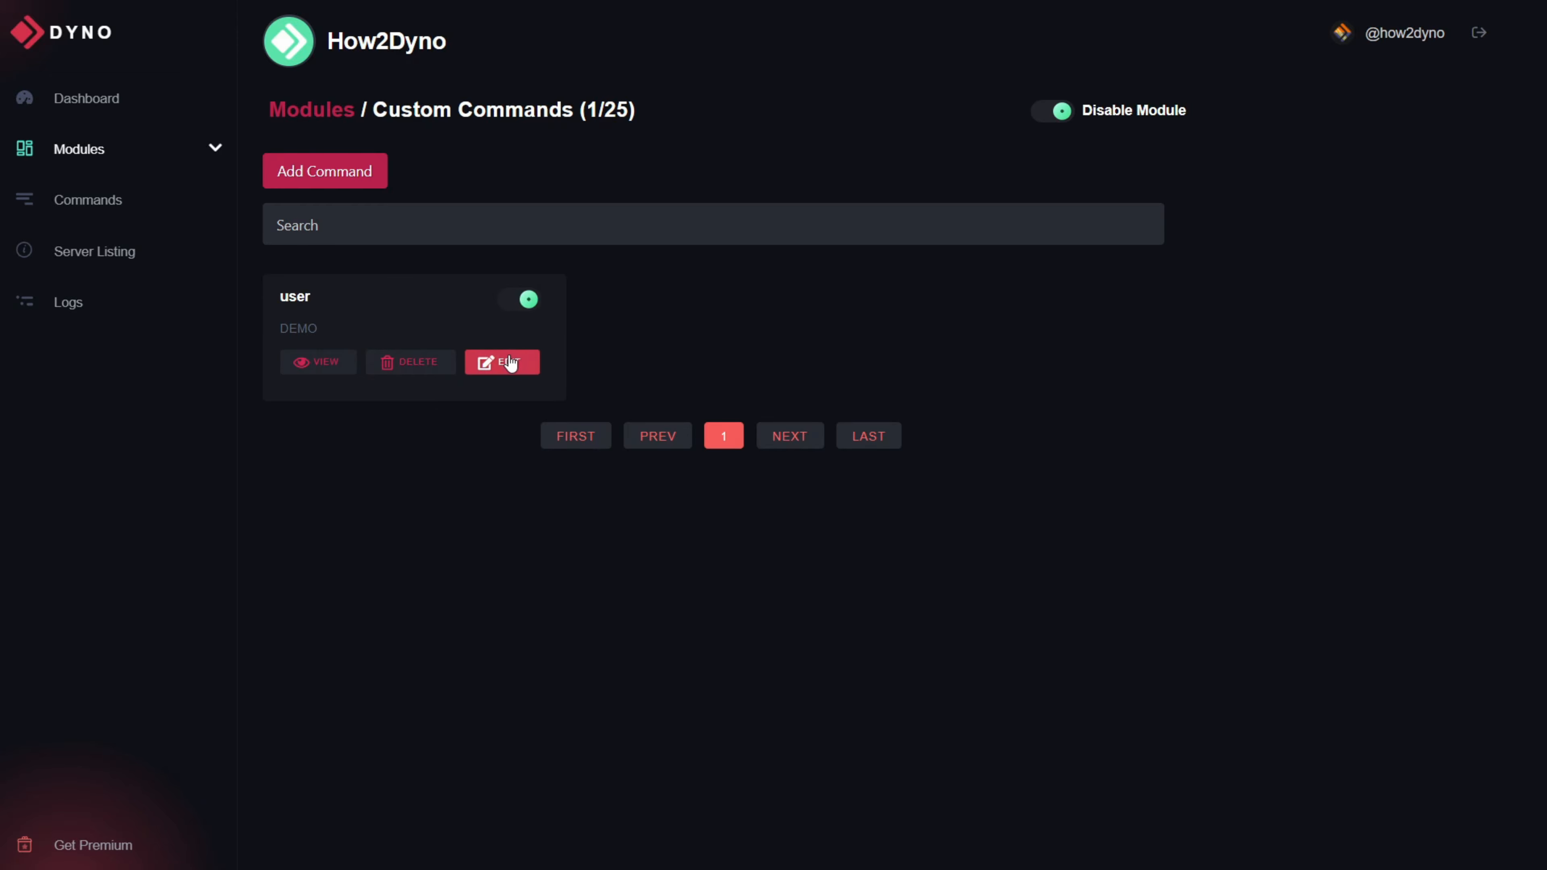
Step: Open the "user" custom command for editing and save it with its existing name, description and response
{"action": "left_click", "coordinate": [491, 365]}
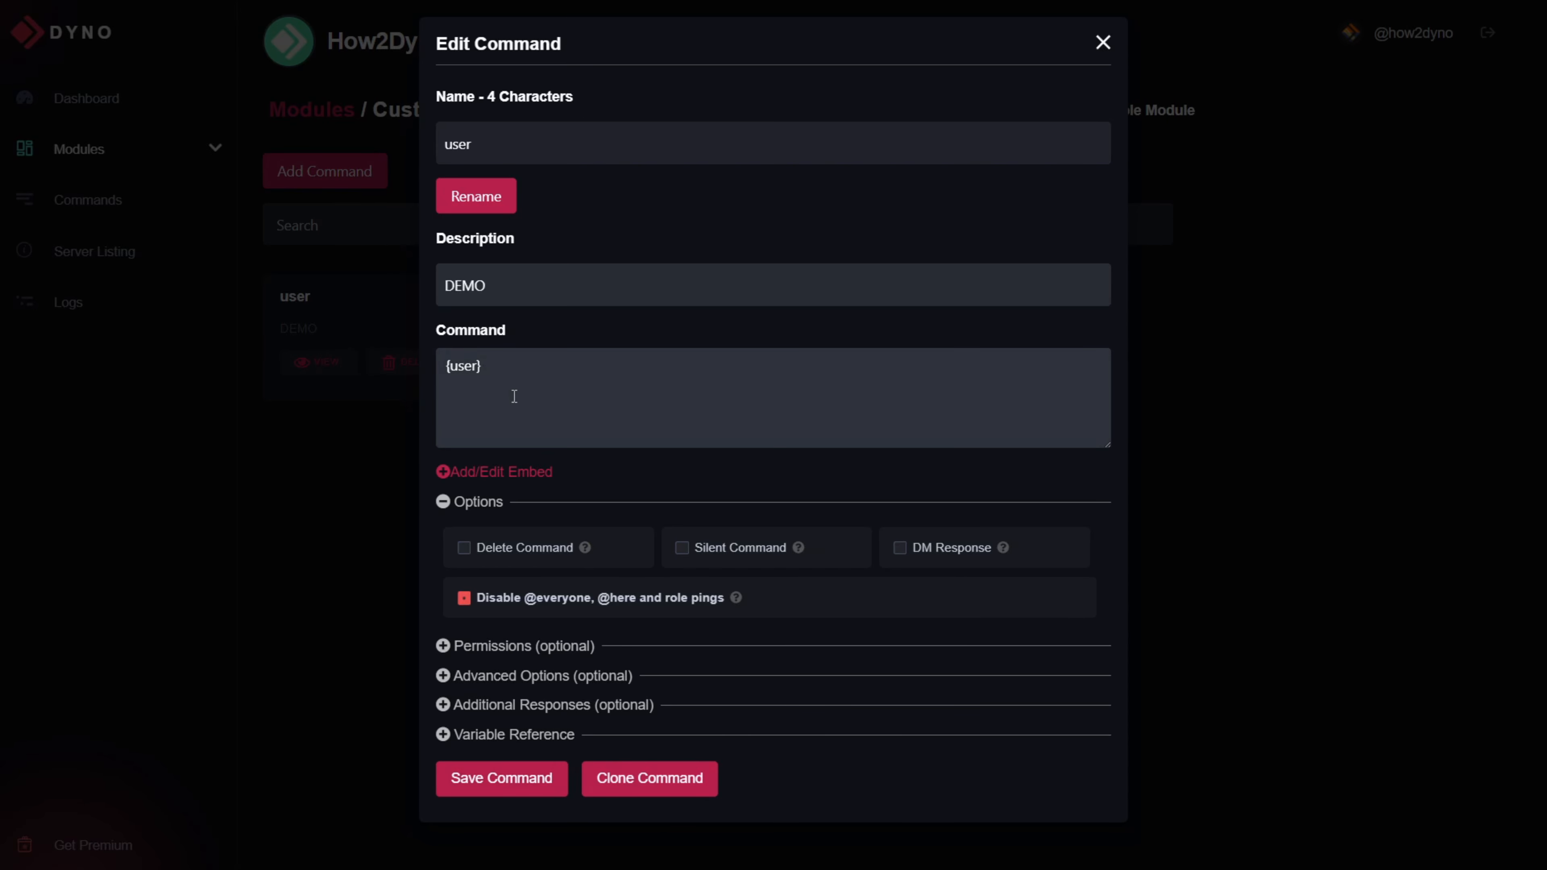
{"action": "left_click", "coordinate": [527, 791]}
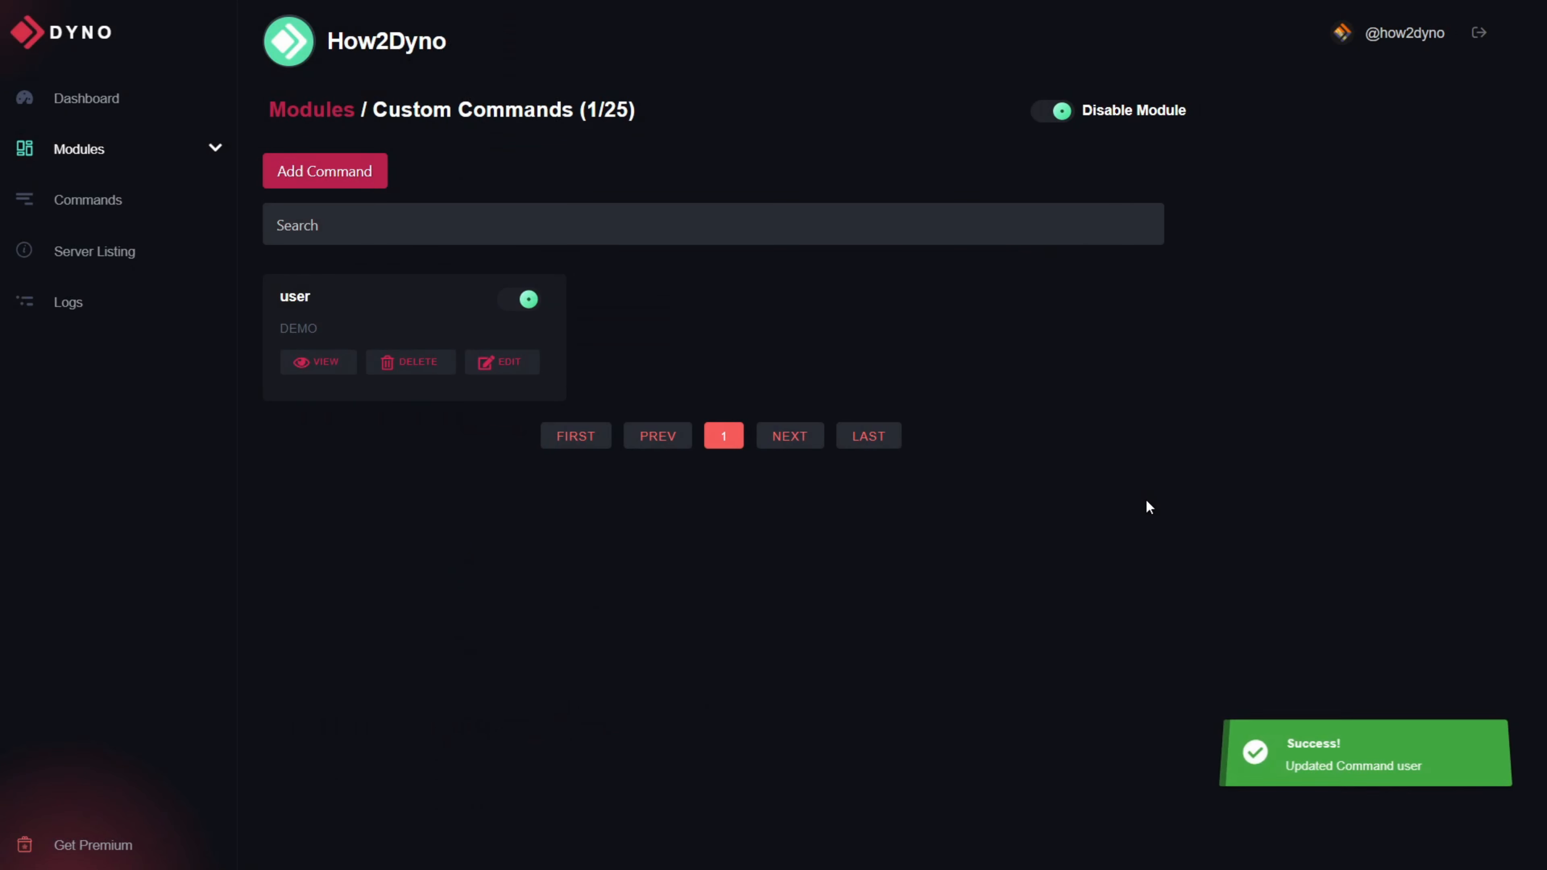